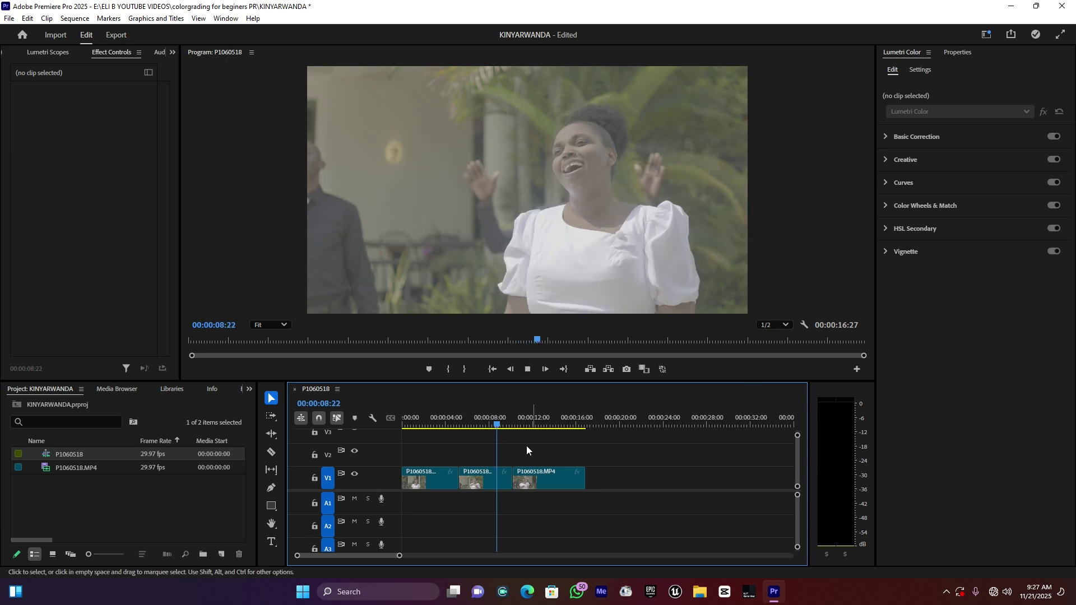
Scrub the footage back to around eight seconds and play it back to preview.
drag(463, 419, 449, 415)
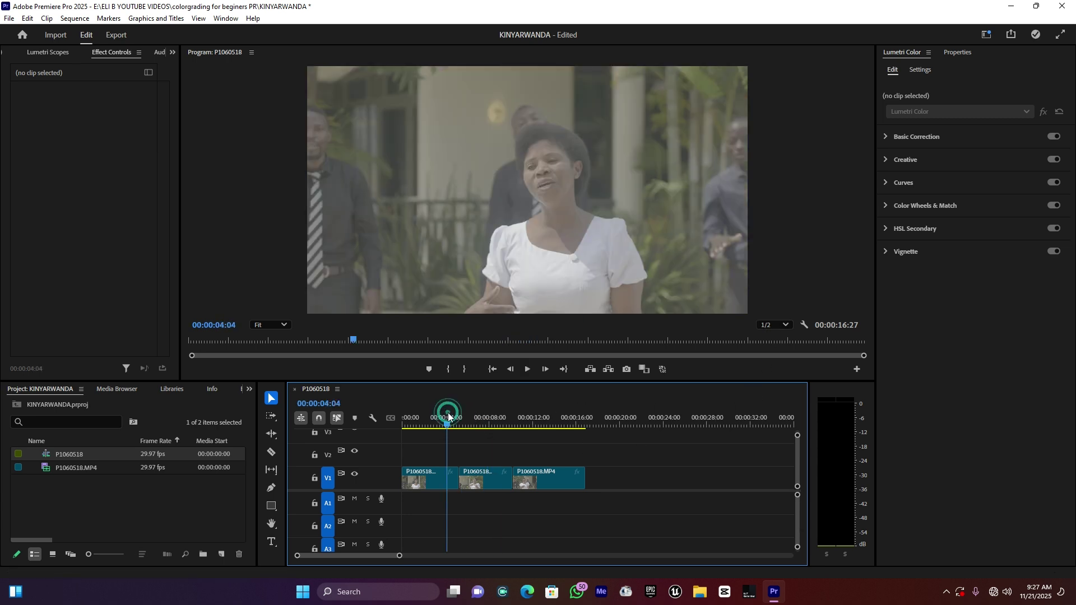
drag(490, 420, 520, 421)
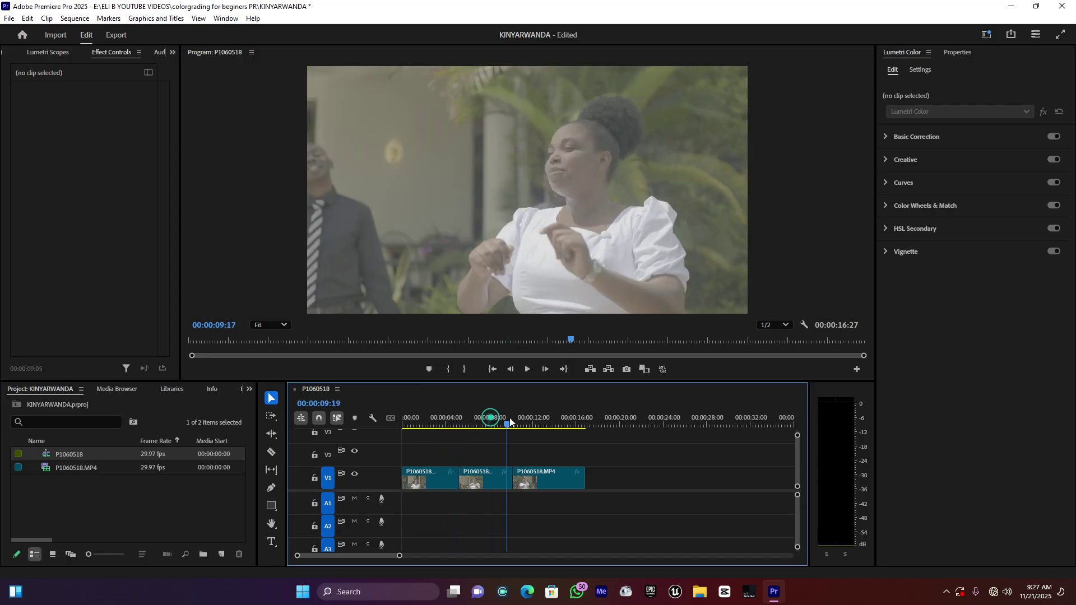
click(492, 421)
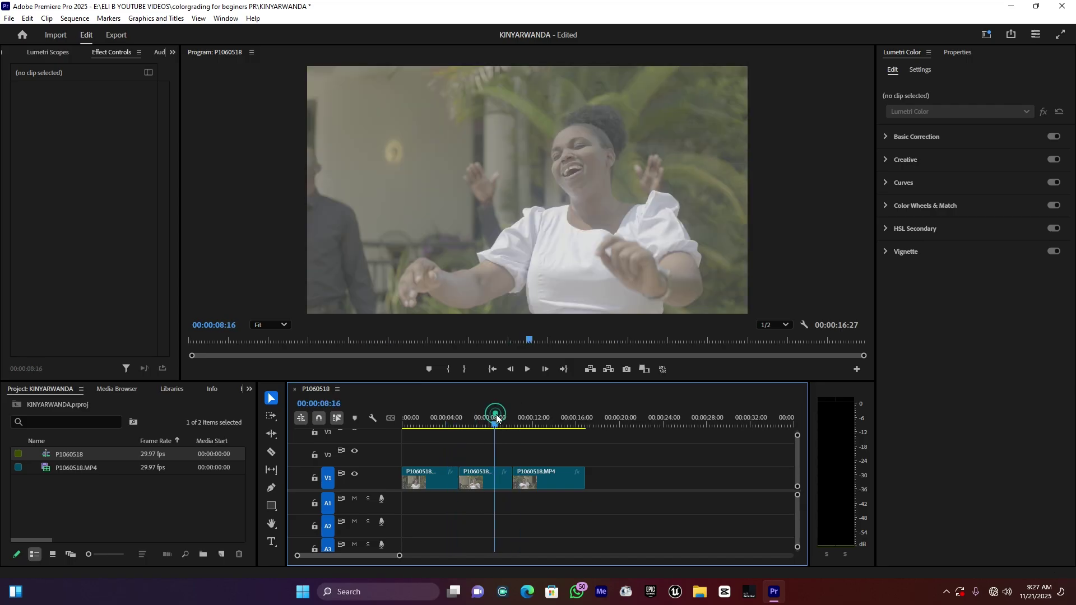
key(space)
key(space)
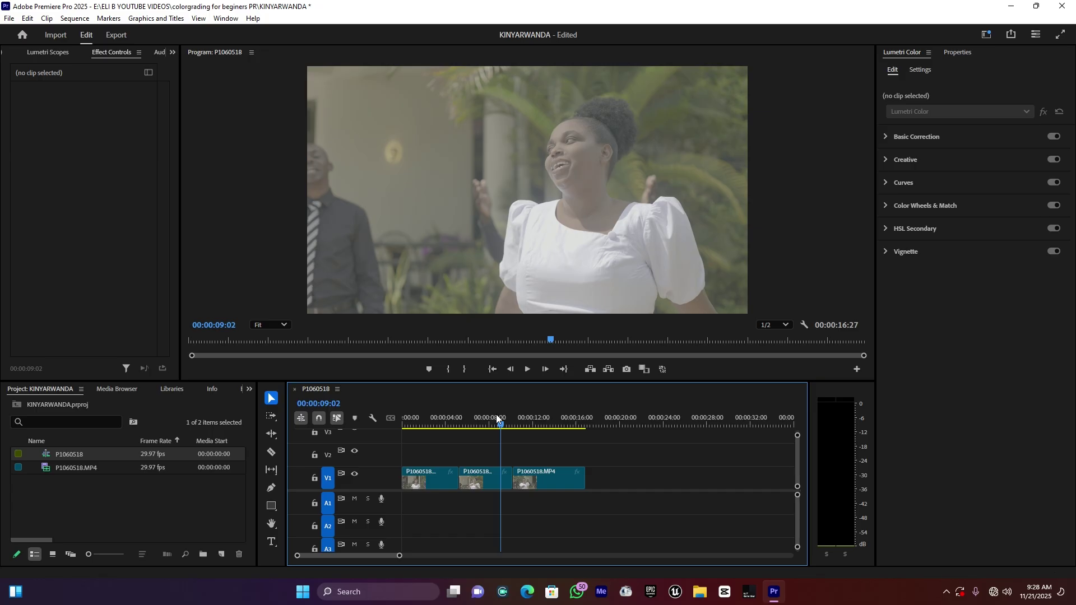
Create a new adjustment layer and place it on V2 above the three clips.
click(156, 513)
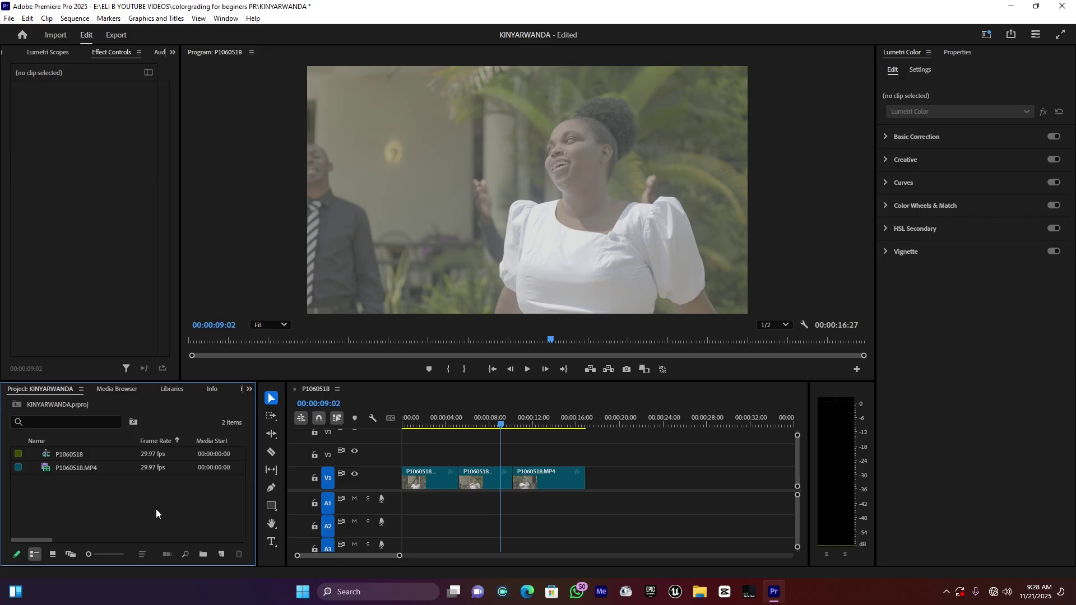
click(221, 555)
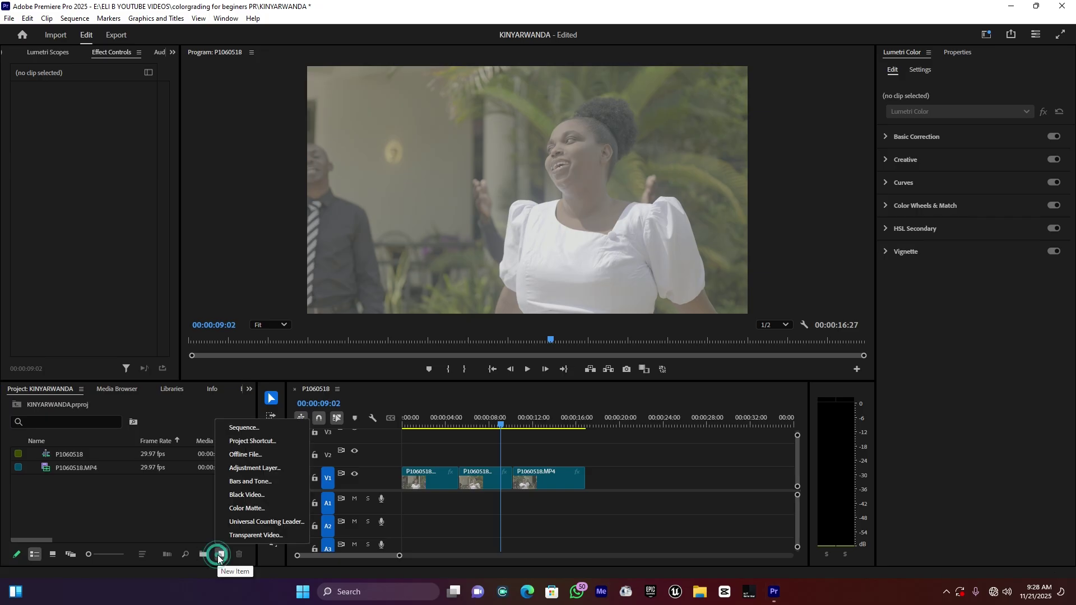
click(258, 472)
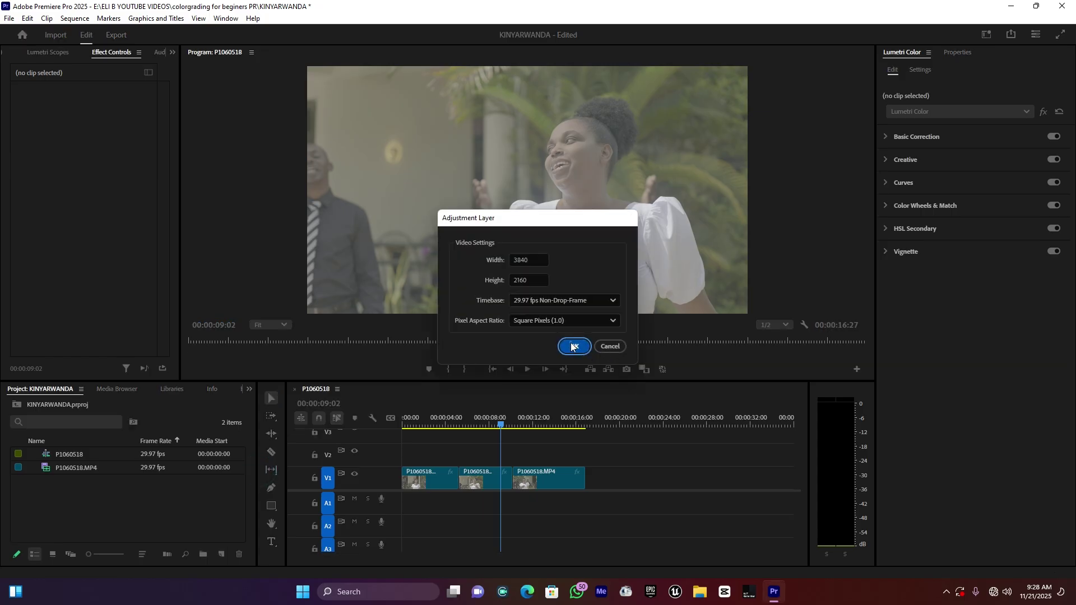
click(572, 346)
mouse_move(72, 454)
mouse_down()
mouse_move(417, 445)
mouse_move(415, 455)
mouse_move(584, 461)
mouse_up()
click(508, 453)
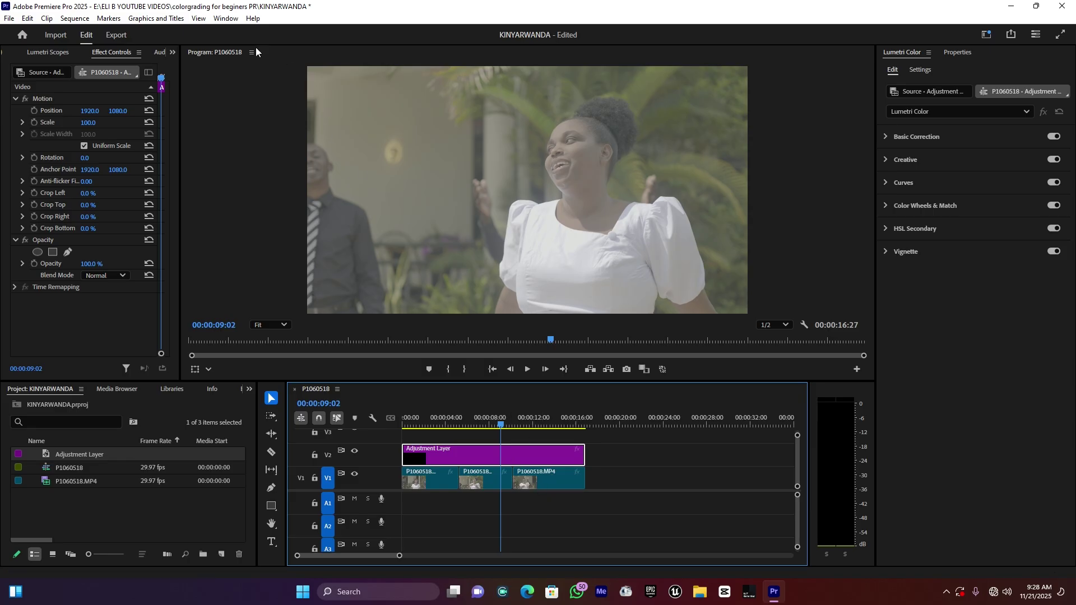
click(232, 19)
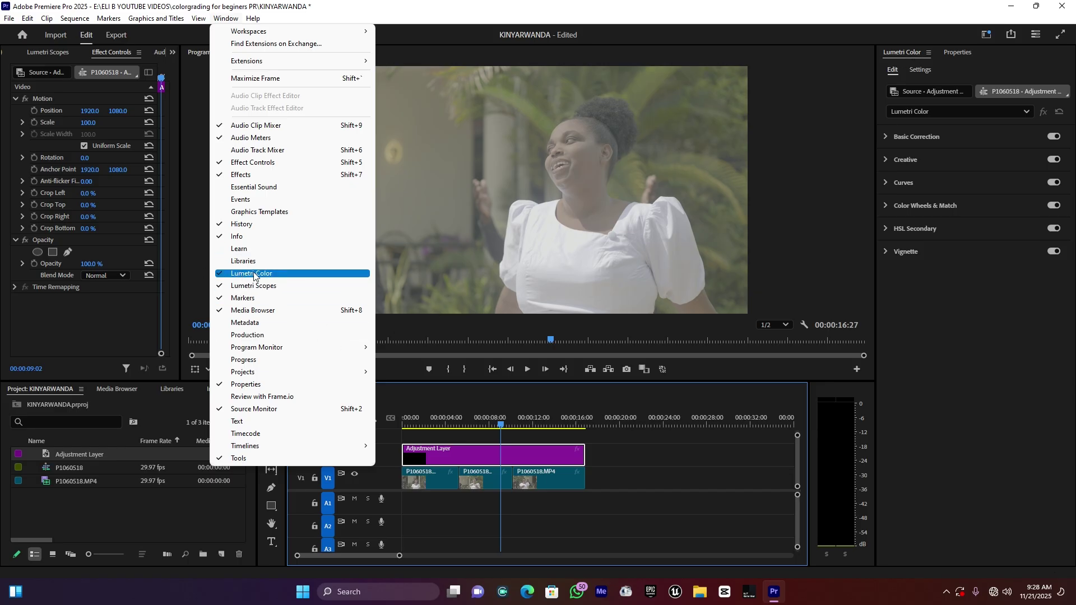
click(1001, 370)
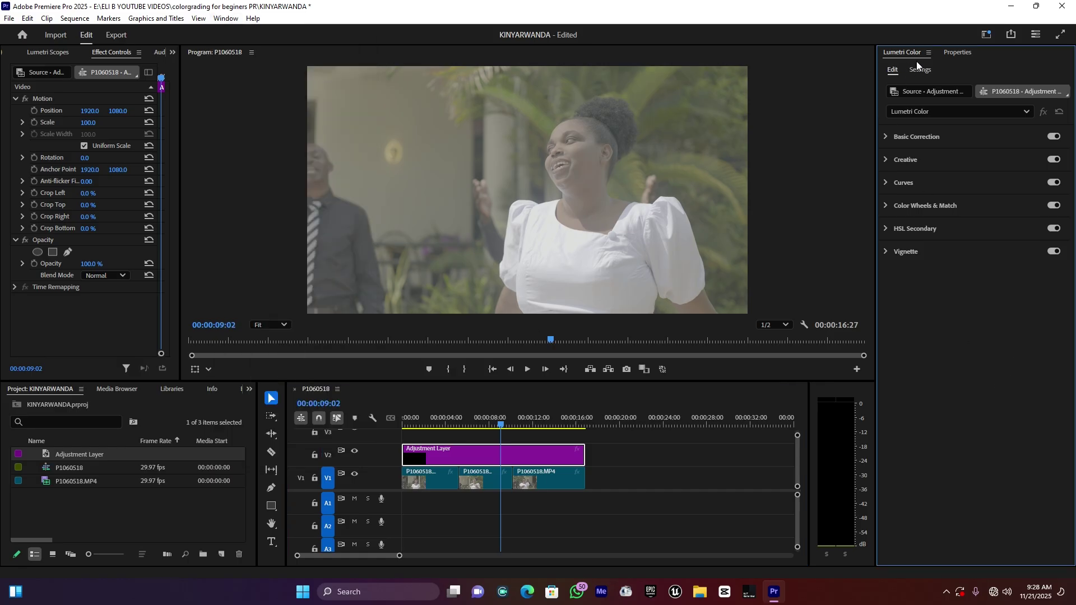
click(989, 38)
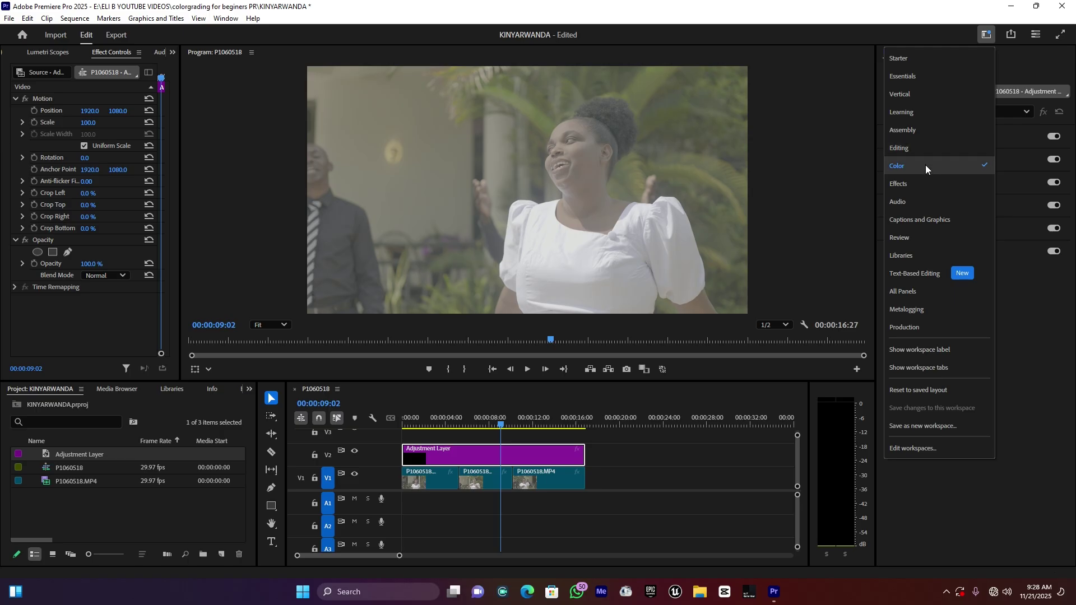
click(926, 165)
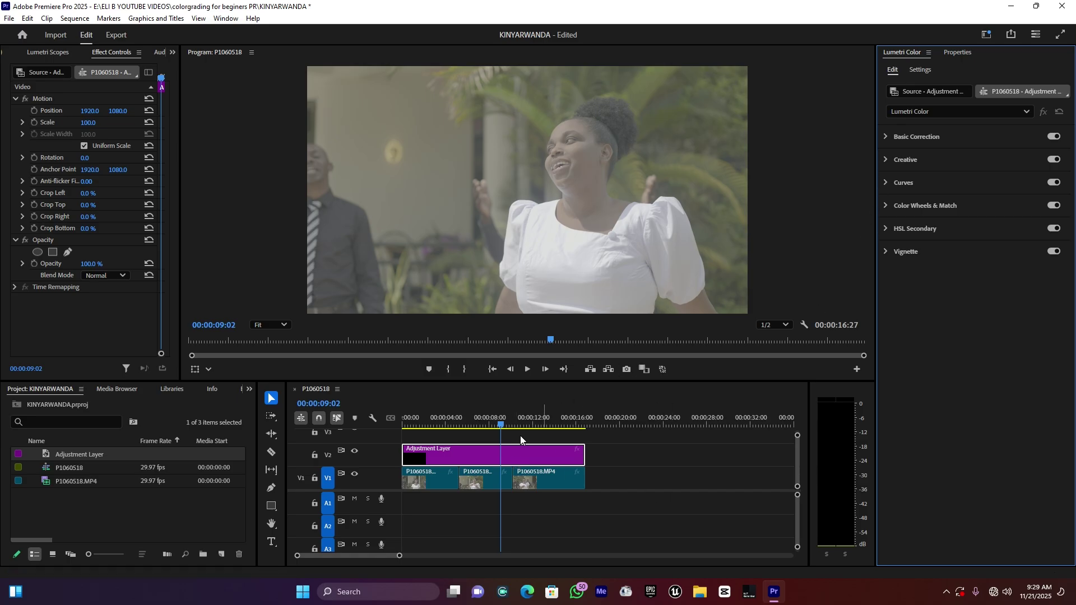
Move the playhead to 00:00:07:29 and expand Lumetri Color's Basic Correction section.
drag(496, 422, 488, 421)
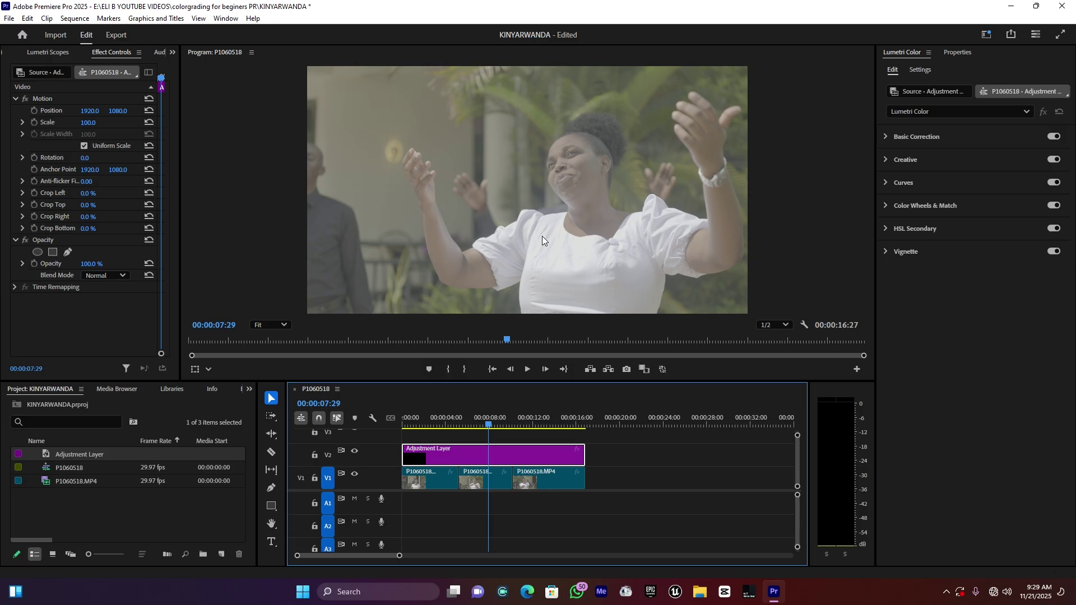
click(927, 137)
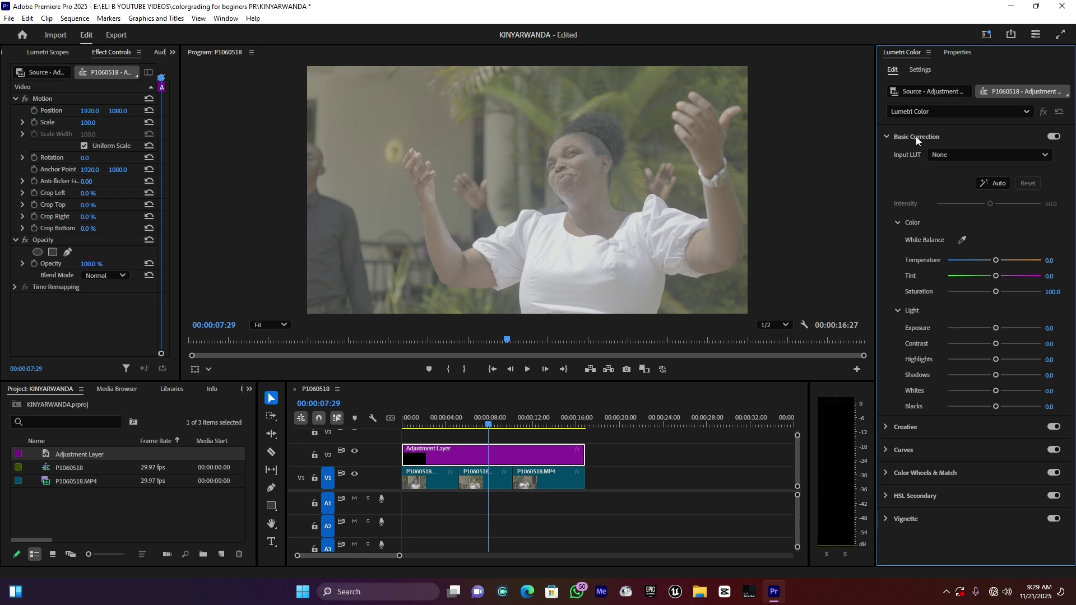
Set Basic Correction Contrast to 85.7, Blacks to -61.9 and Shadows to -1.2.
click(996, 344)
drag(1018, 347, 1035, 347)
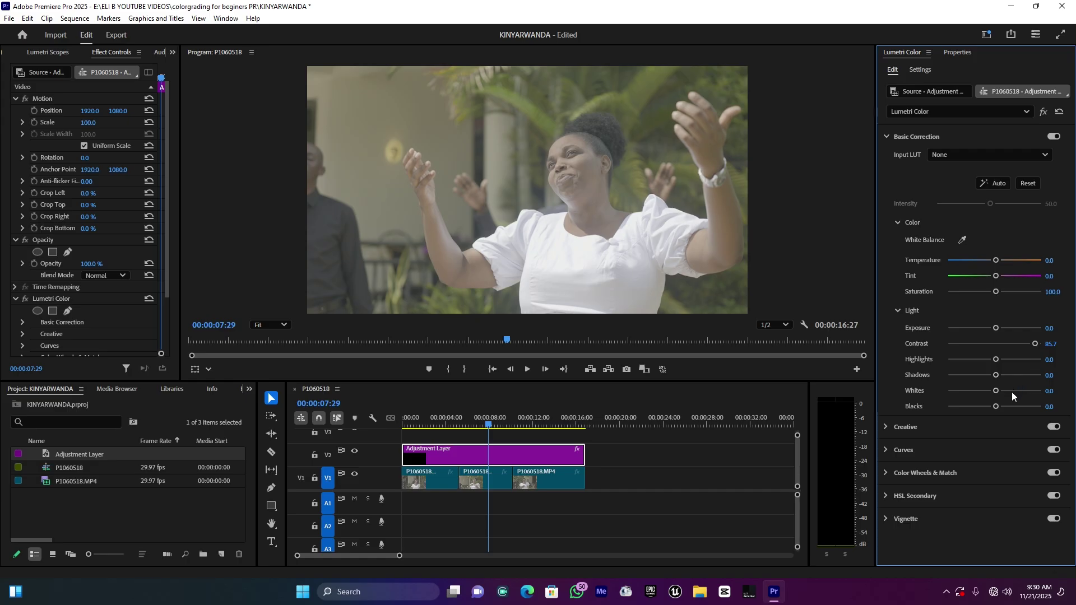
drag(995, 406, 963, 412)
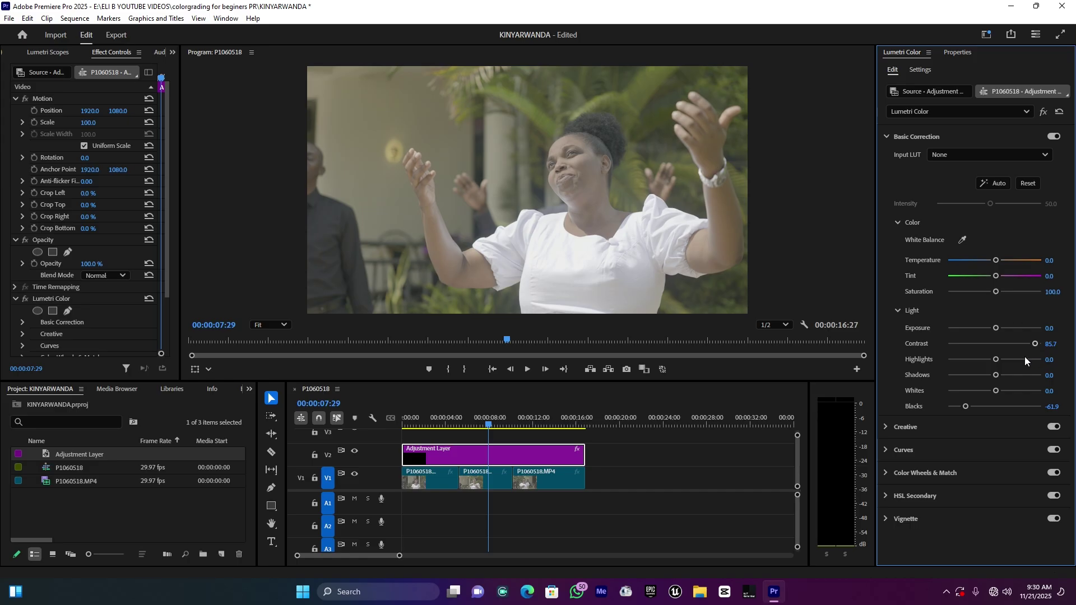
click(996, 377)
drag(995, 380, 994, 381)
Collapse Basic Correction and raise Creative Vibrance to 40.5.
click(929, 136)
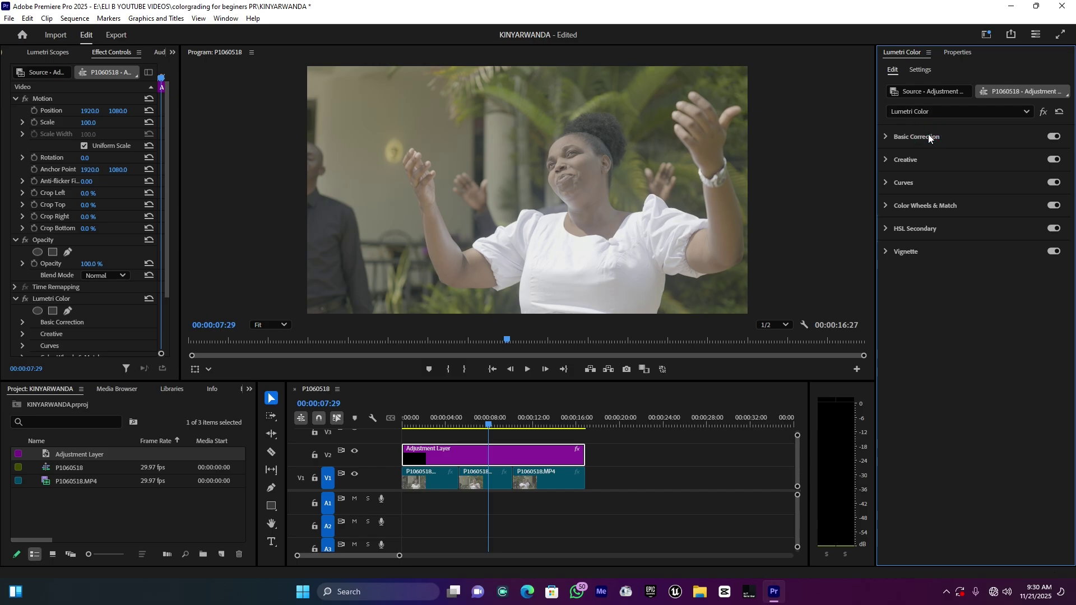
click(910, 160)
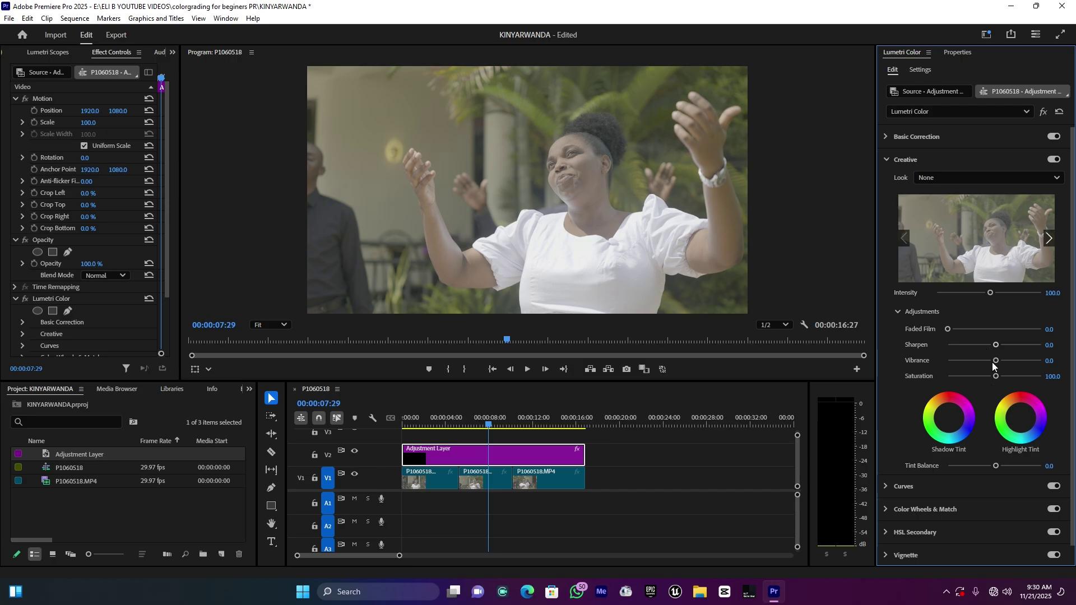
drag(995, 361, 1016, 361)
click(1013, 360)
click(282, 329)
With the Program monitor at 100% zoom, set Creative Sharpen to 54.8, then return to Fit.
key(Escape)
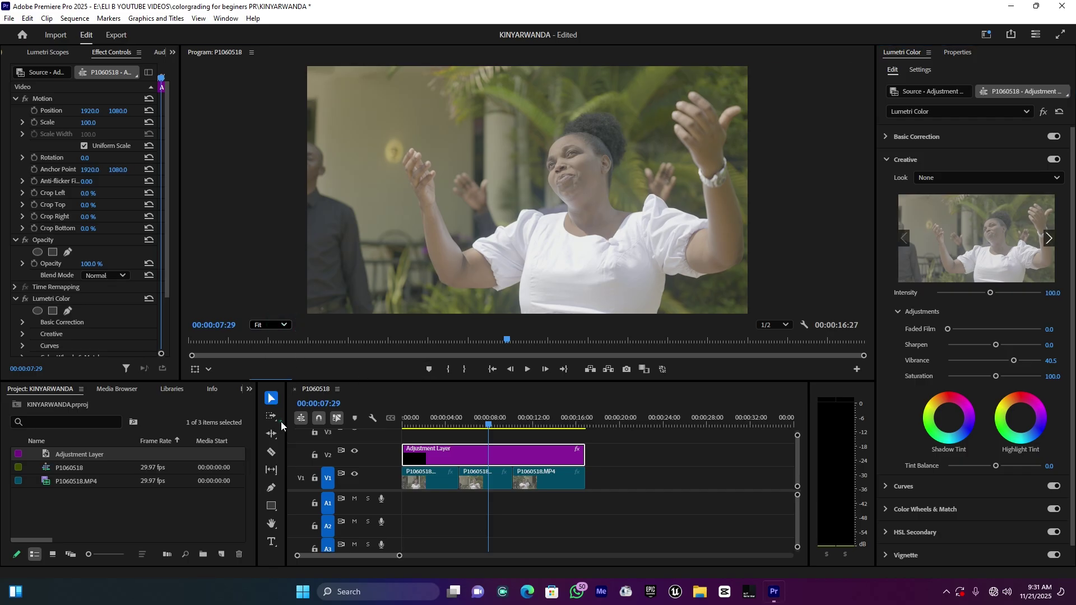
click(271, 326)
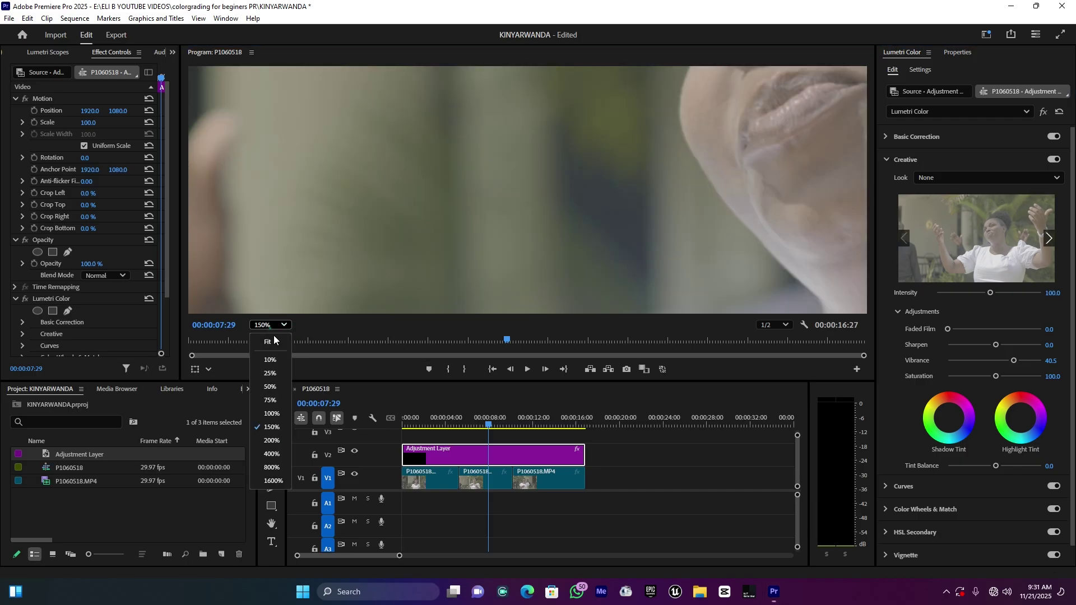
click(272, 413)
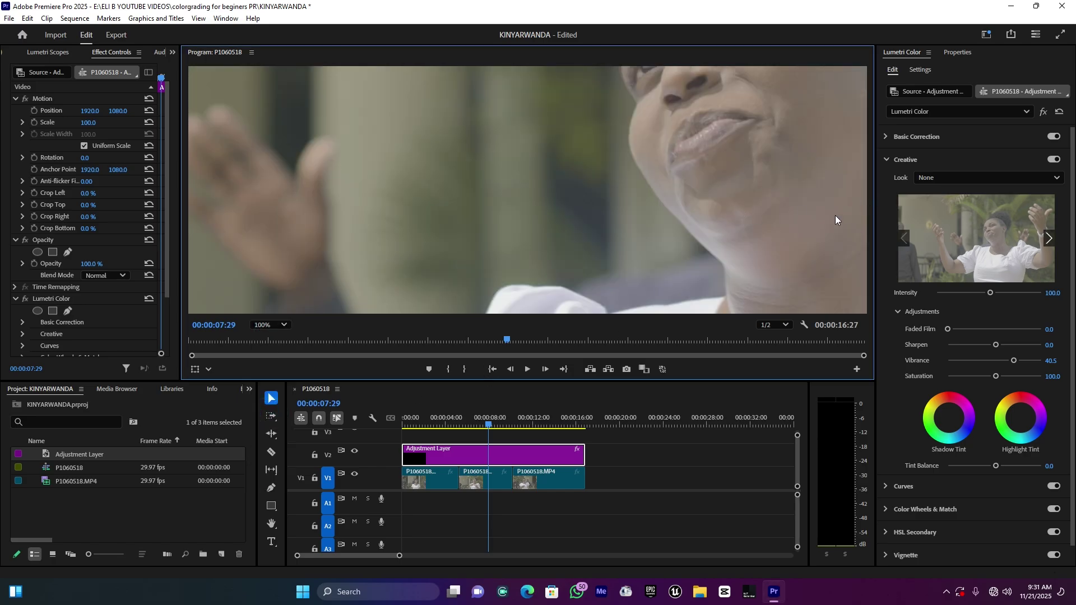
drag(997, 345, 1015, 345)
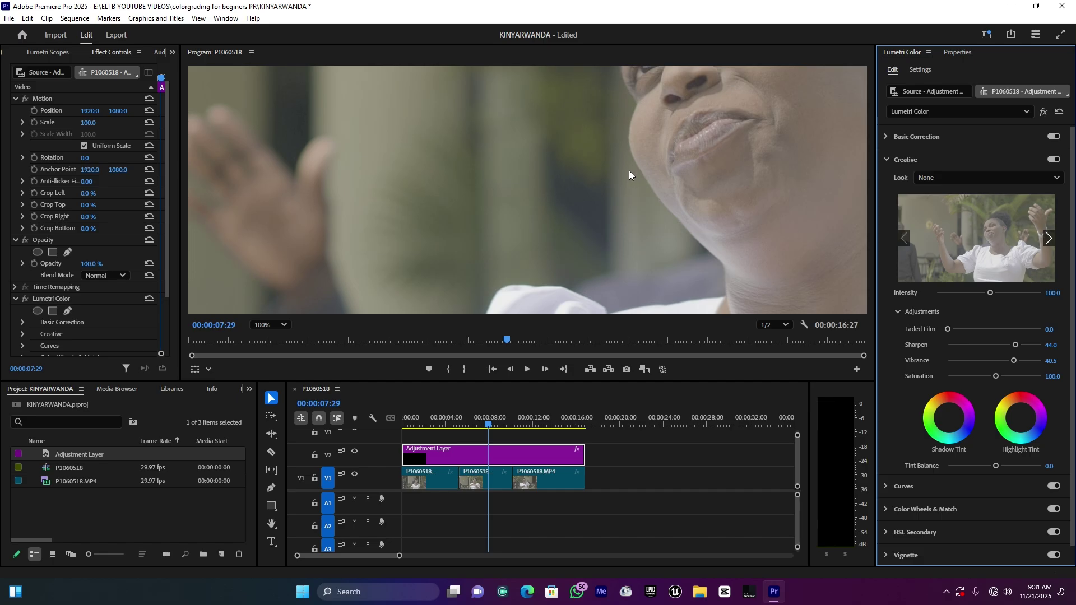
drag(1016, 346, 1020, 345)
click(277, 326)
click(269, 341)
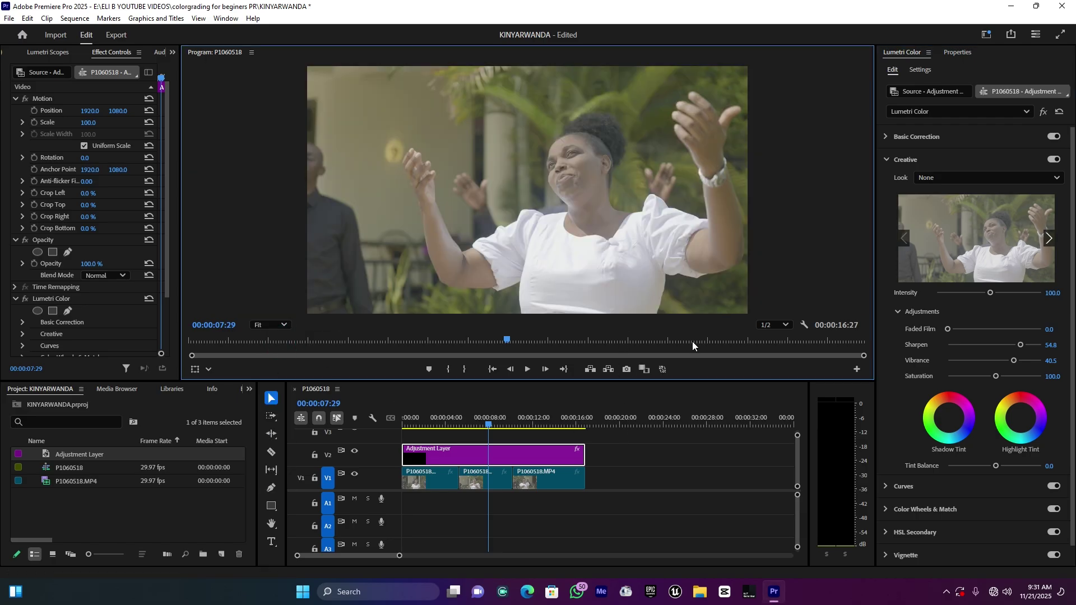
click(430, 421)
At 00:00:12:17, toggle V2 output off and on to compare before and after.
click(537, 421)
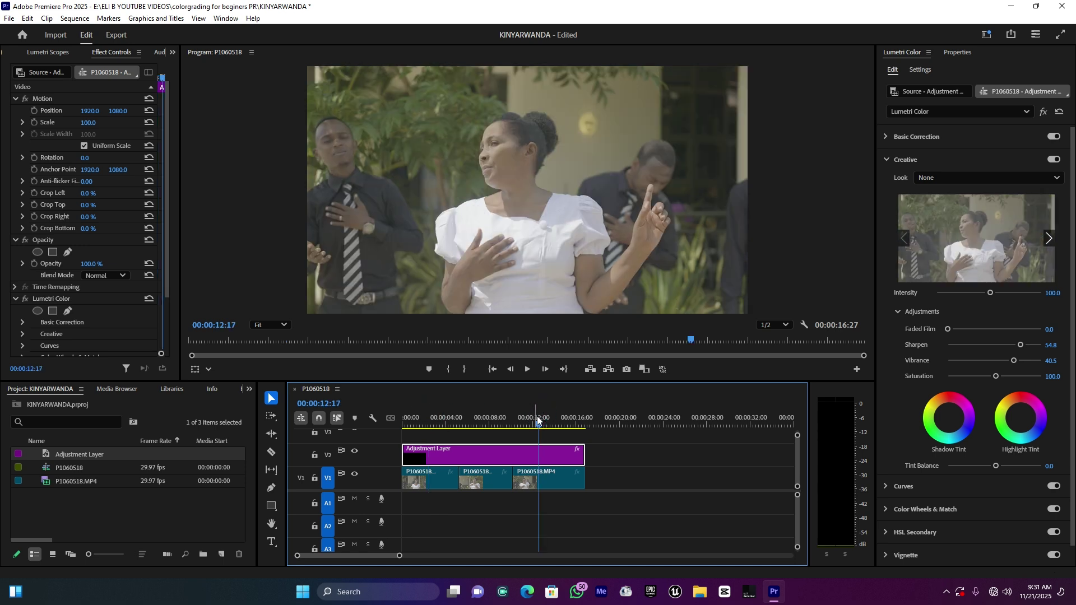
click(356, 452)
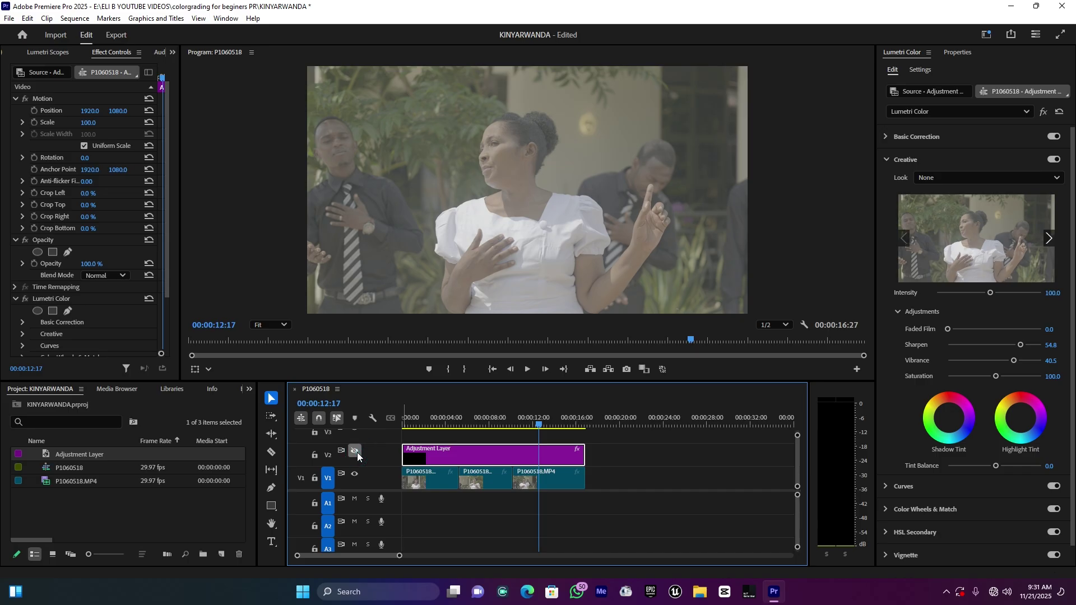
click(357, 453)
Park the playhead at 00:00:07:28 and collapse the Creative section.
click(493, 419)
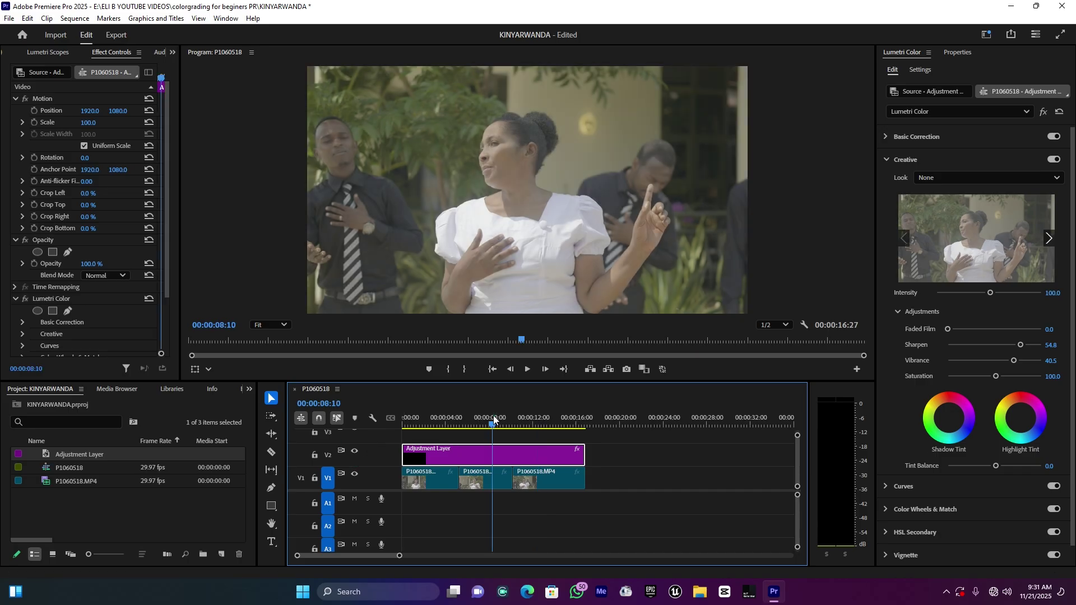
click(491, 417)
click(490, 417)
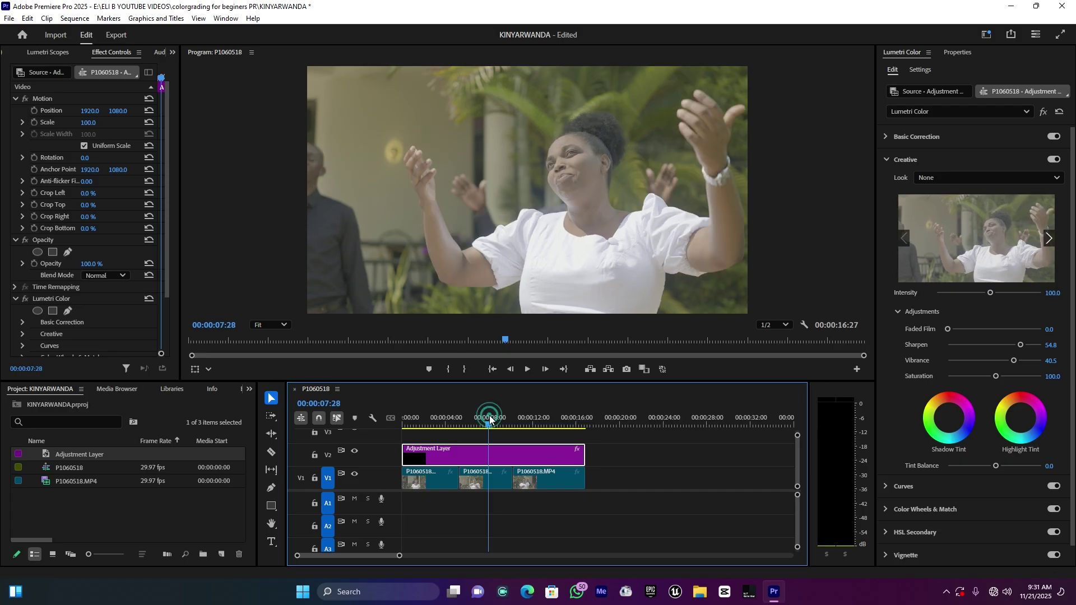
click(914, 160)
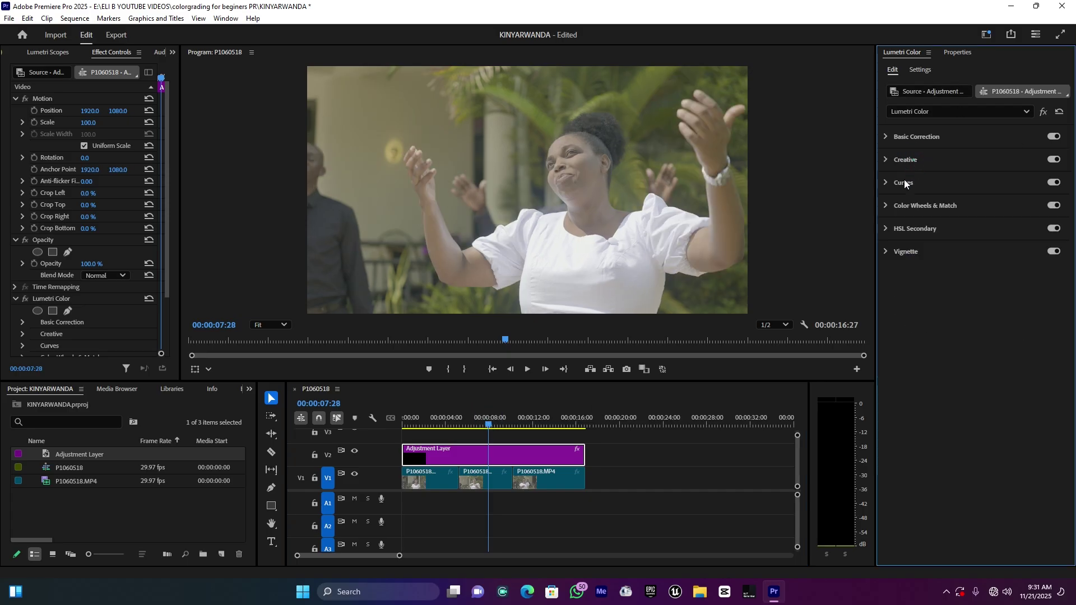
Add shadow, midtone and highlight points on the RGB master curve and shape an S-curve.
click(904, 182)
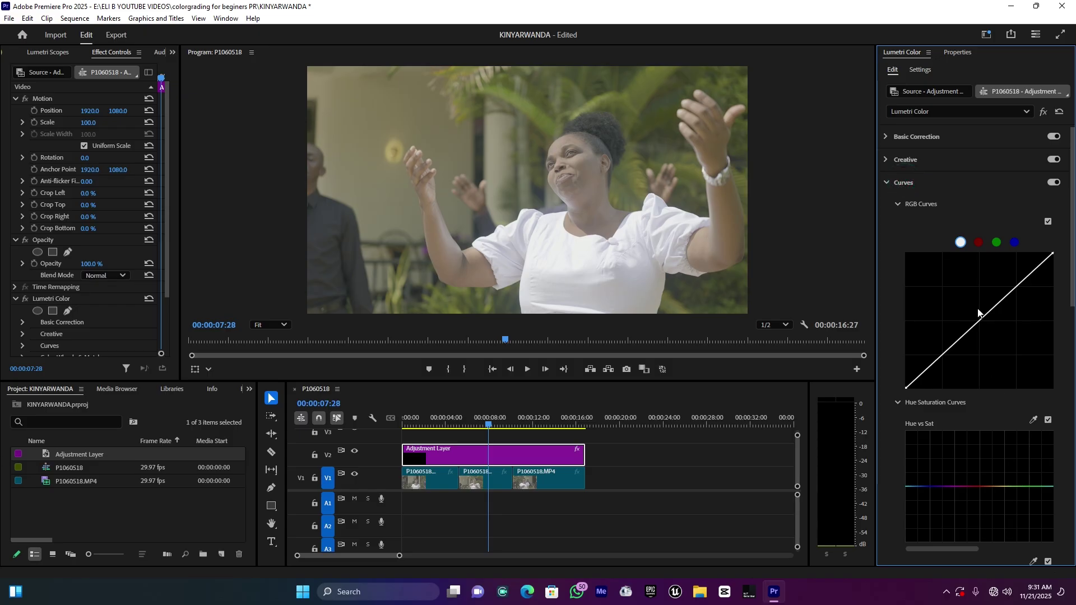
scroll(978, 312, down, 3)
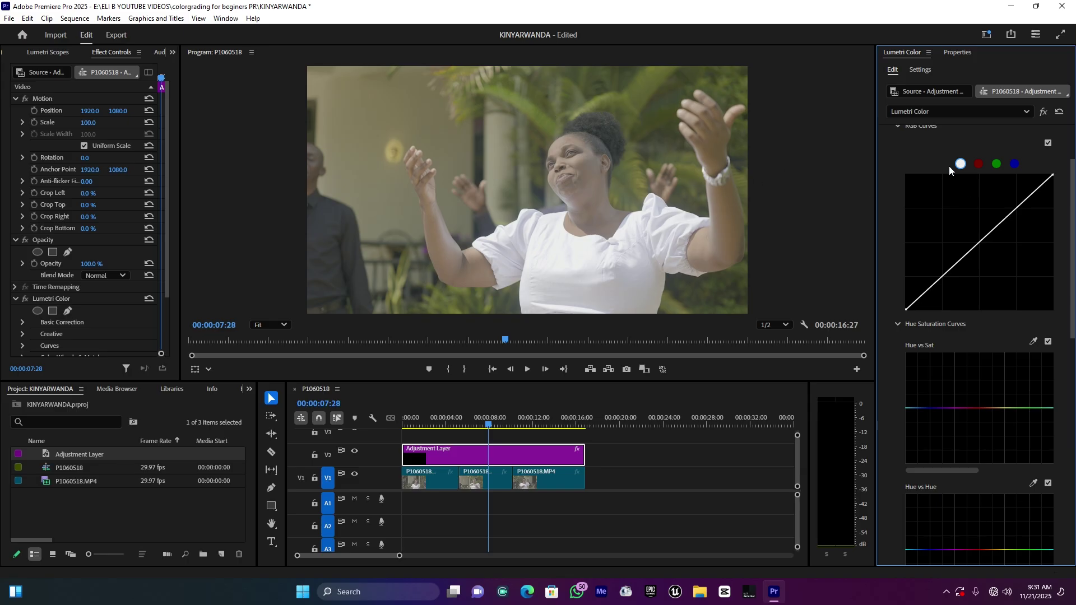
scroll(925, 147, up, 1)
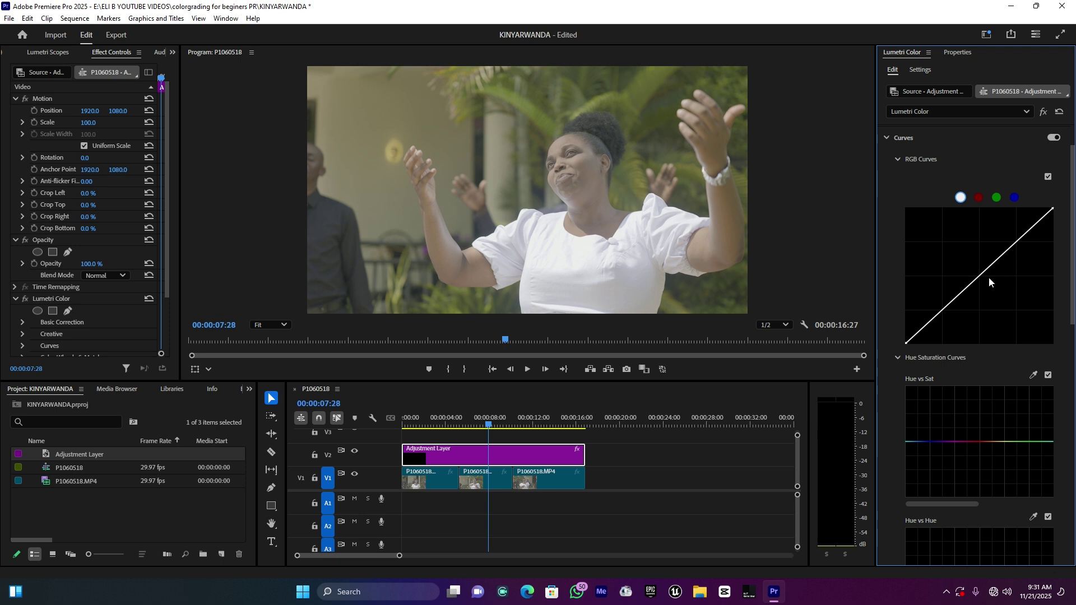
click(942, 311)
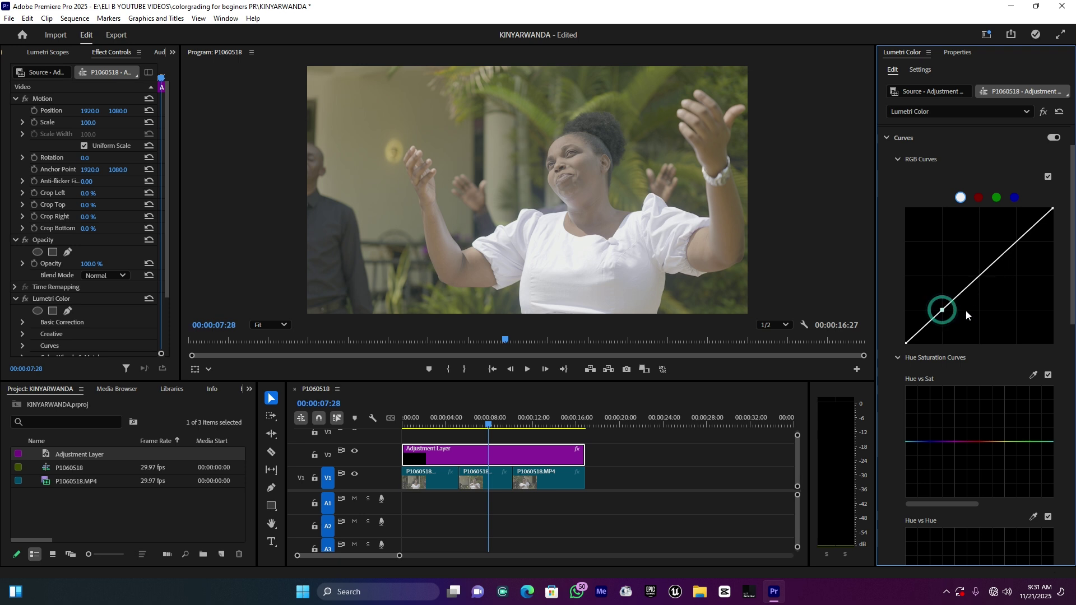
click(980, 275)
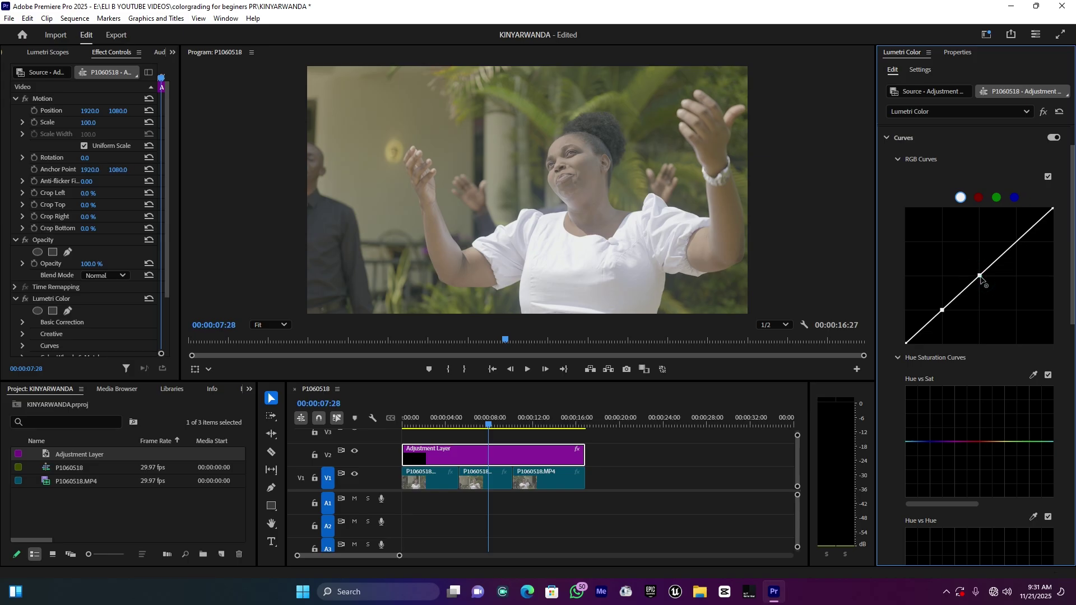
click(1017, 242)
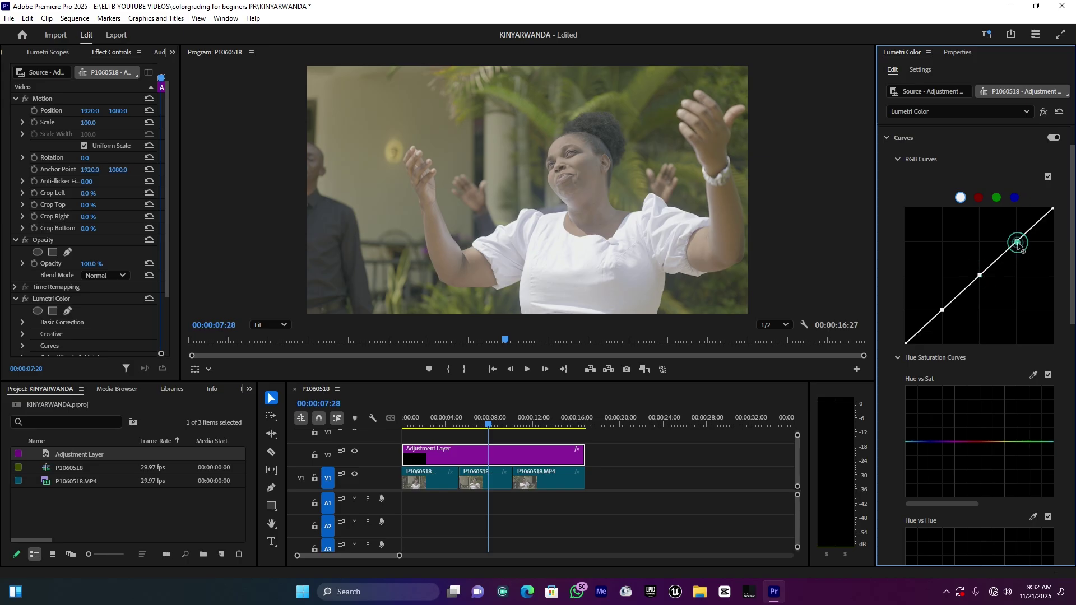
click(943, 310)
drag(944, 312, 947, 318)
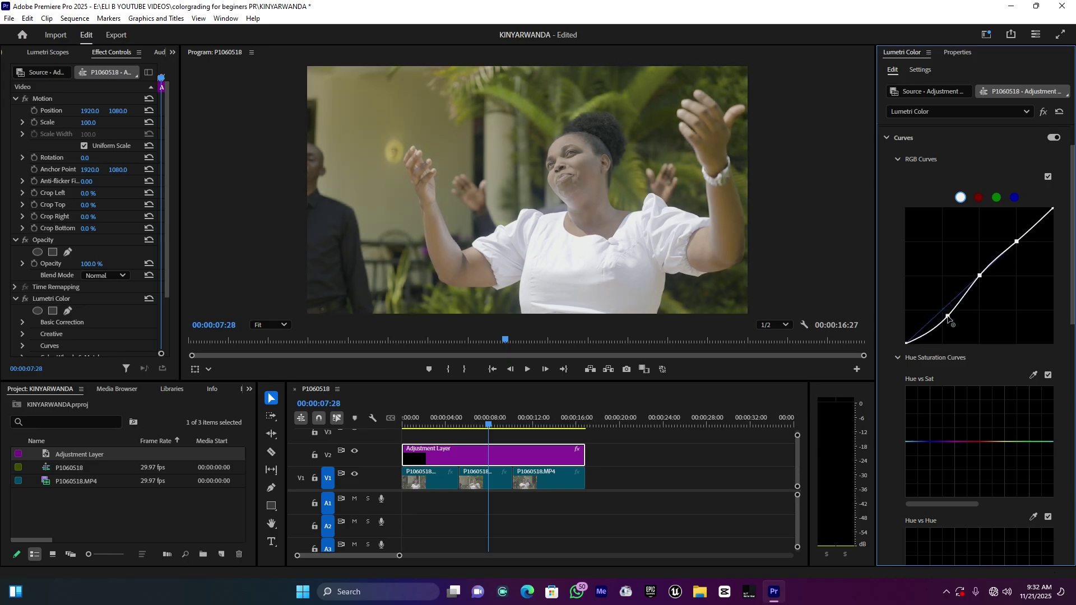
drag(947, 317, 949, 319)
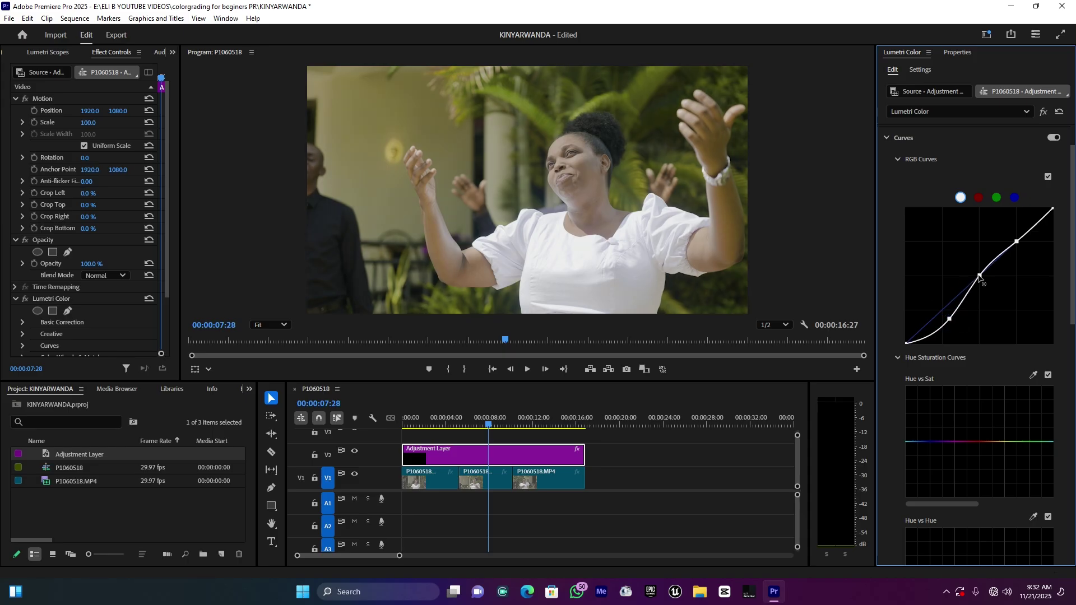
drag(979, 276, 978, 275)
drag(1017, 242, 1013, 235)
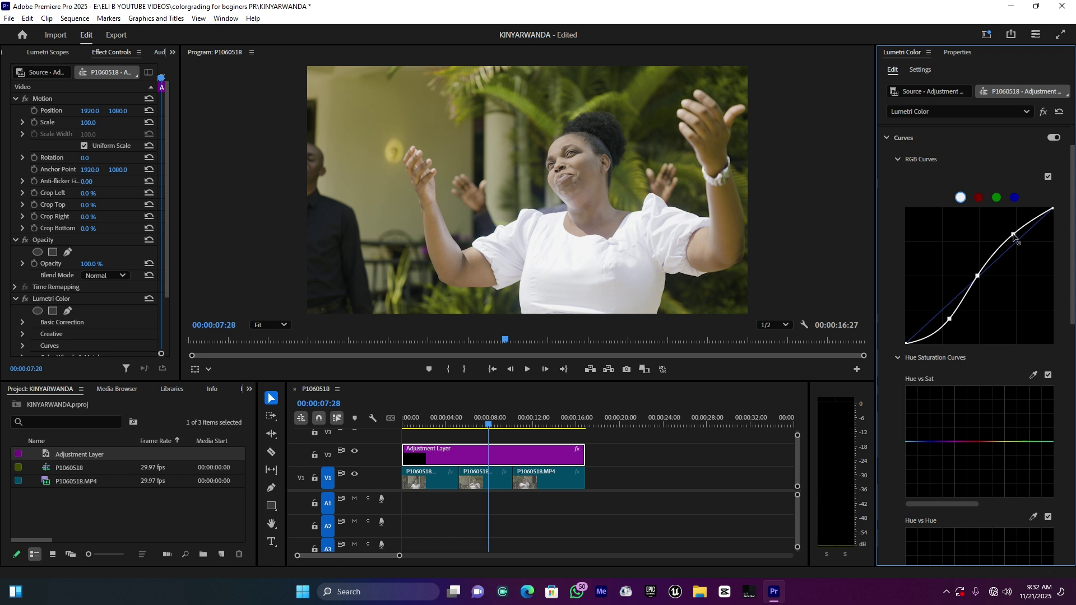
Review the footage at 00:00:02:13 and 00:00:07:20, then expand Basic Correction.
click(429, 418)
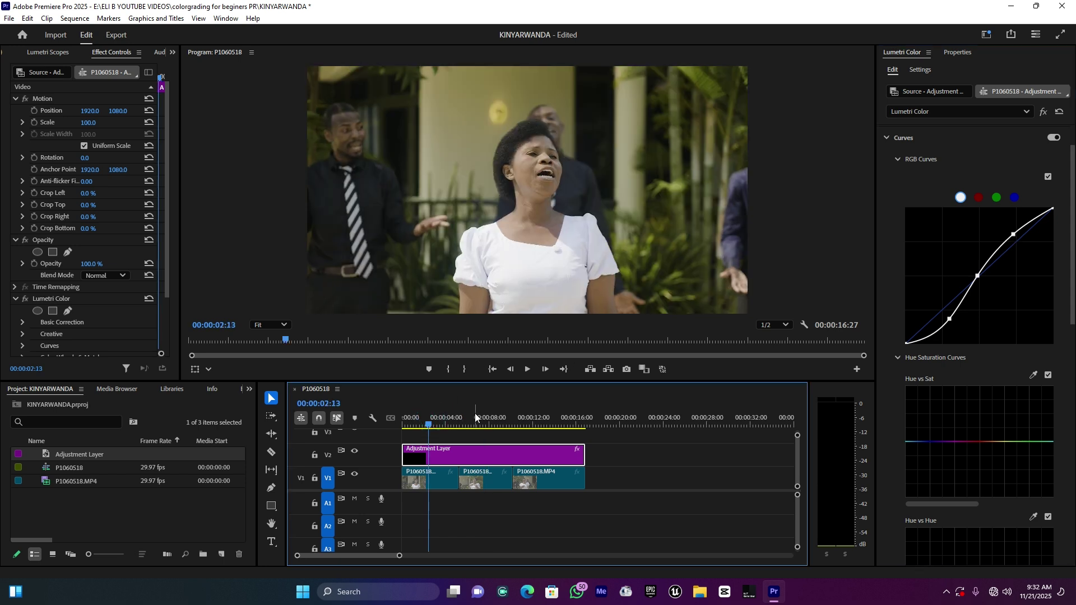
drag(479, 417, 486, 424)
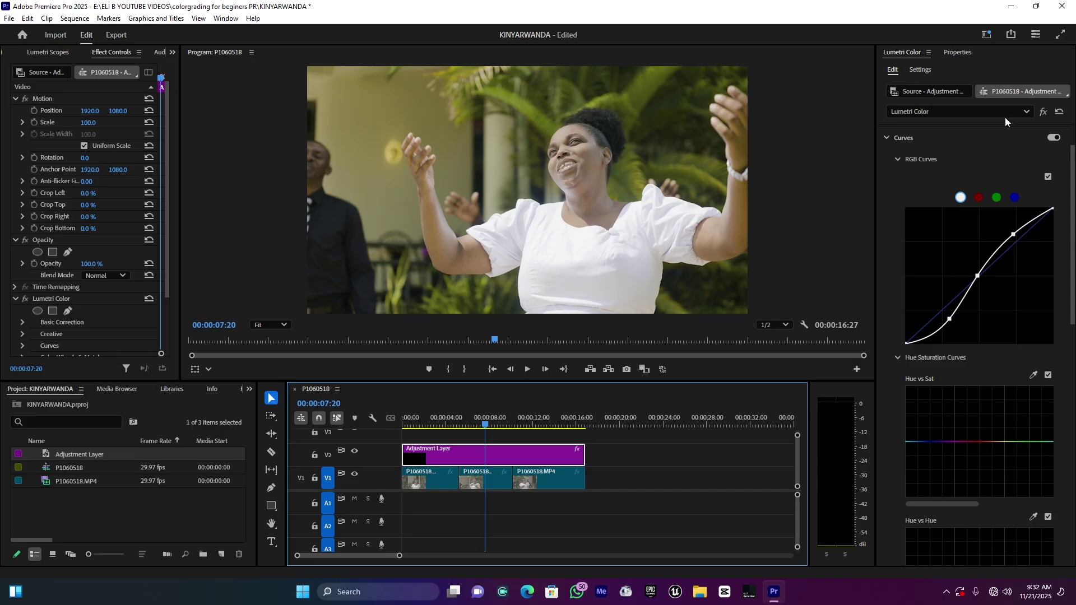
scroll(924, 216, up, 1)
click(927, 136)
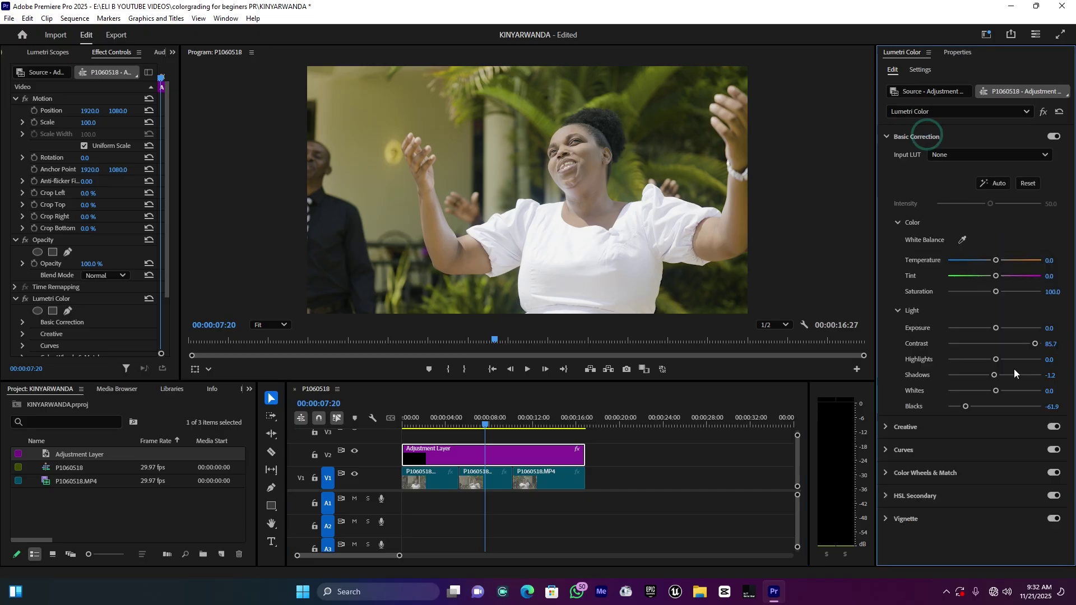
Lower Highlights to -13.1 and collapse Basic Correction.
drag(993, 362, 983, 361)
drag(985, 362, 988, 363)
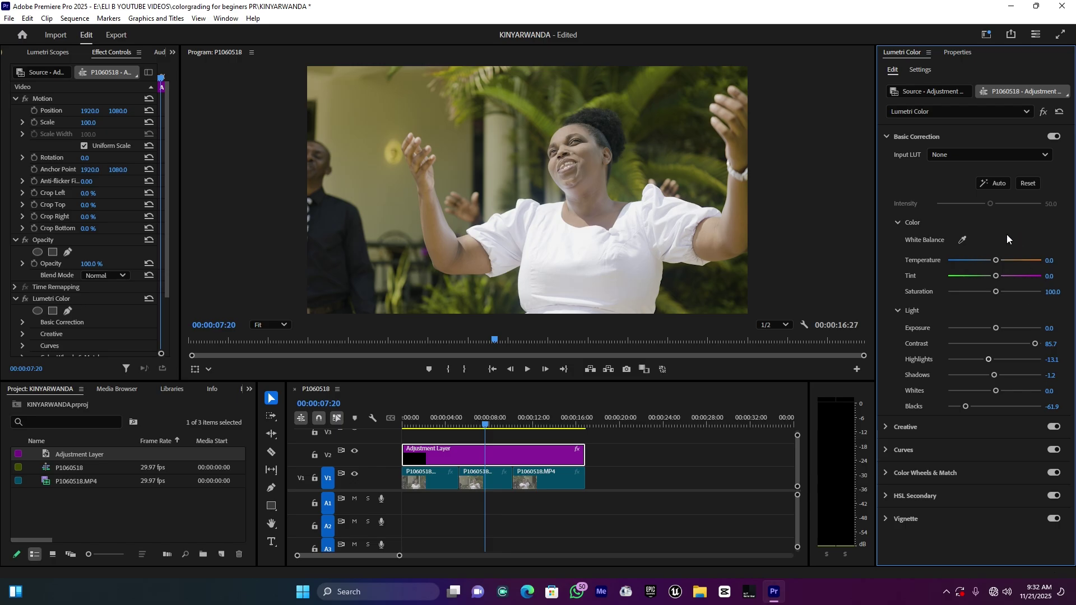
click(919, 137)
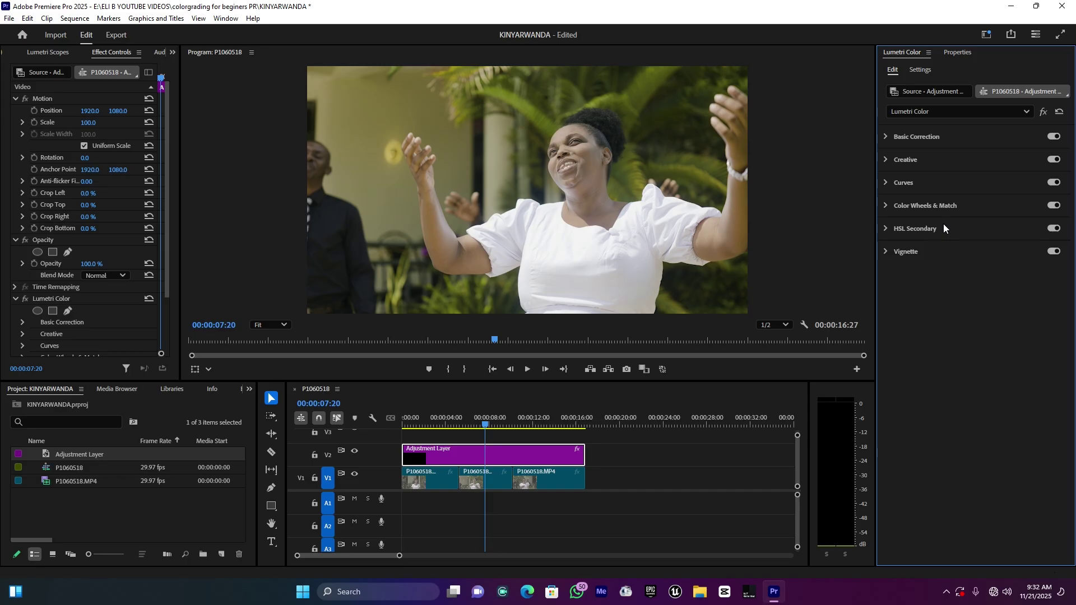
Expand Curves and raise a Hue vs Sat peak over the yellow-green hues.
click(907, 181)
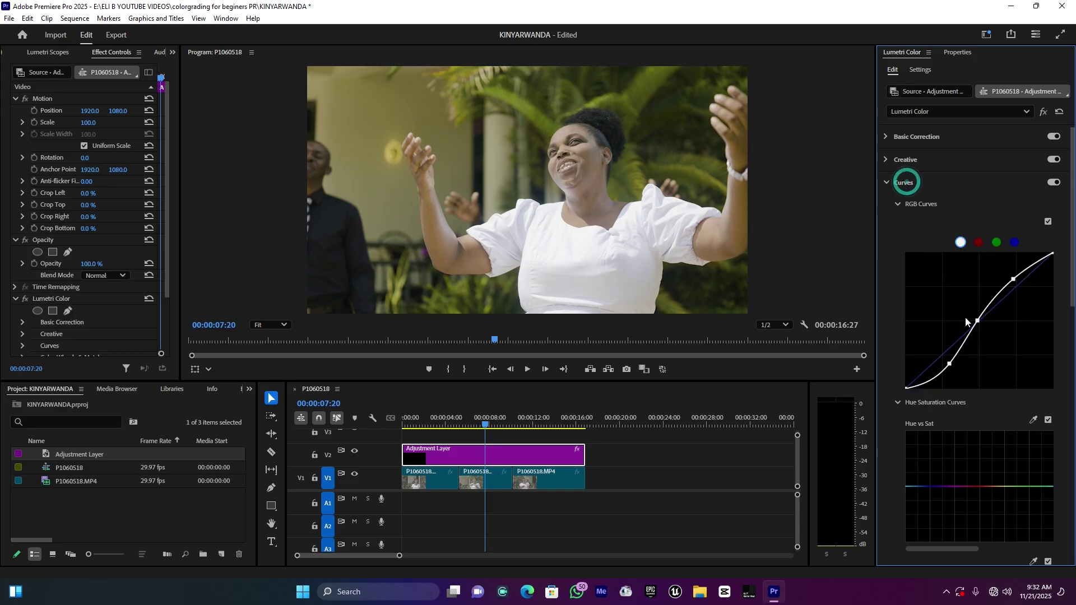
scroll(967, 328, down, 5)
scroll(967, 327, down, 2)
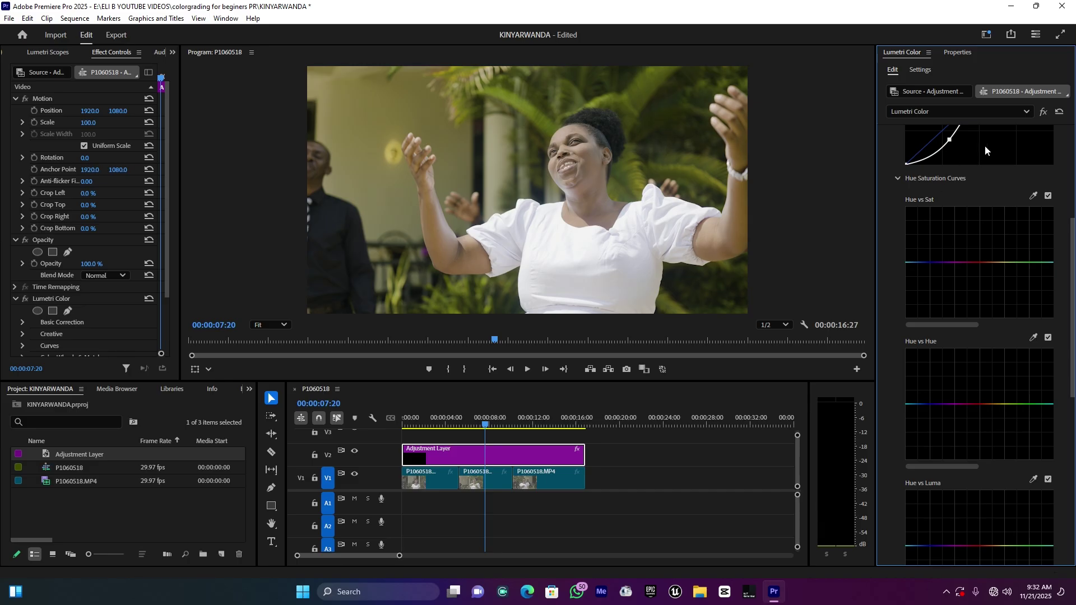
click(1044, 262)
click(1004, 262)
drag(1011, 262, 1013, 245)
scroll(950, 288, down, 3)
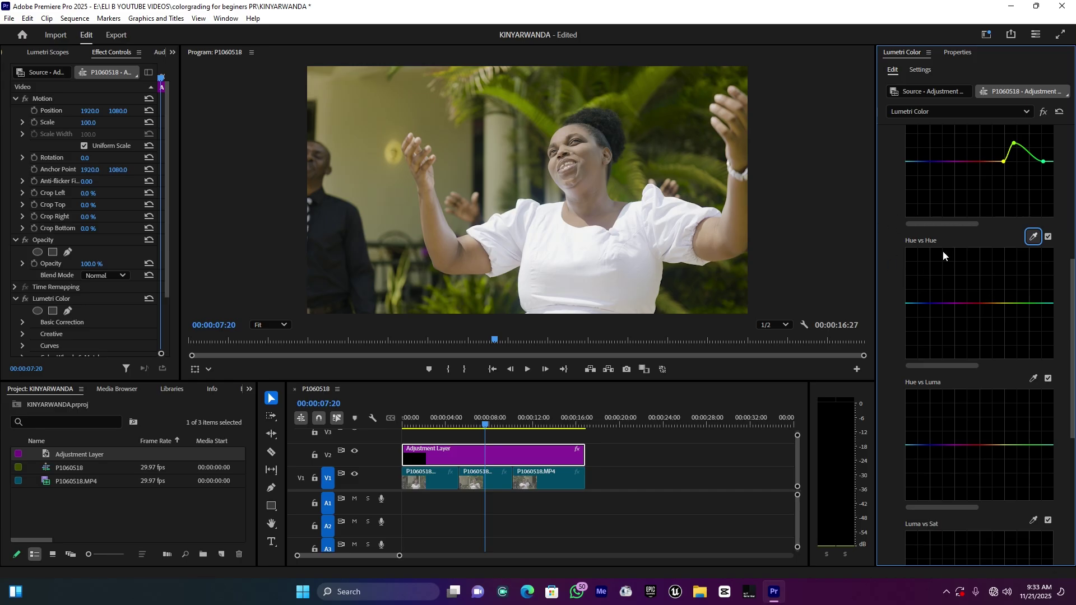
Add Hue vs Hue anchor points and try shifting the yellow-green hues.
click(1042, 303)
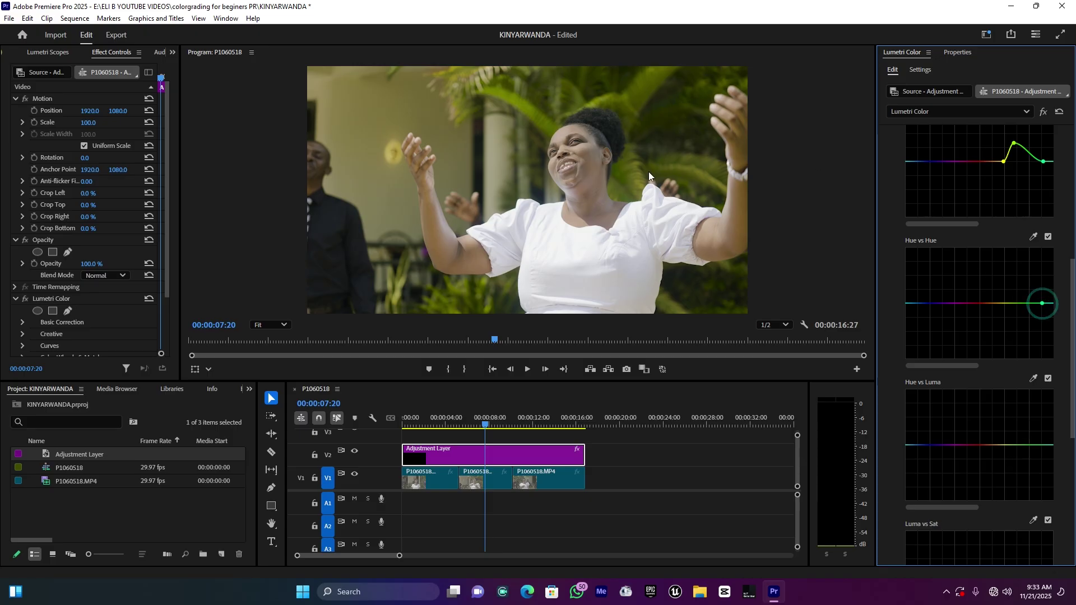
click(1002, 303)
mouse_move(1016, 303)
mouse_down()
mouse_move(1016, 294)
mouse_move(1009, 319)
mouse_up()
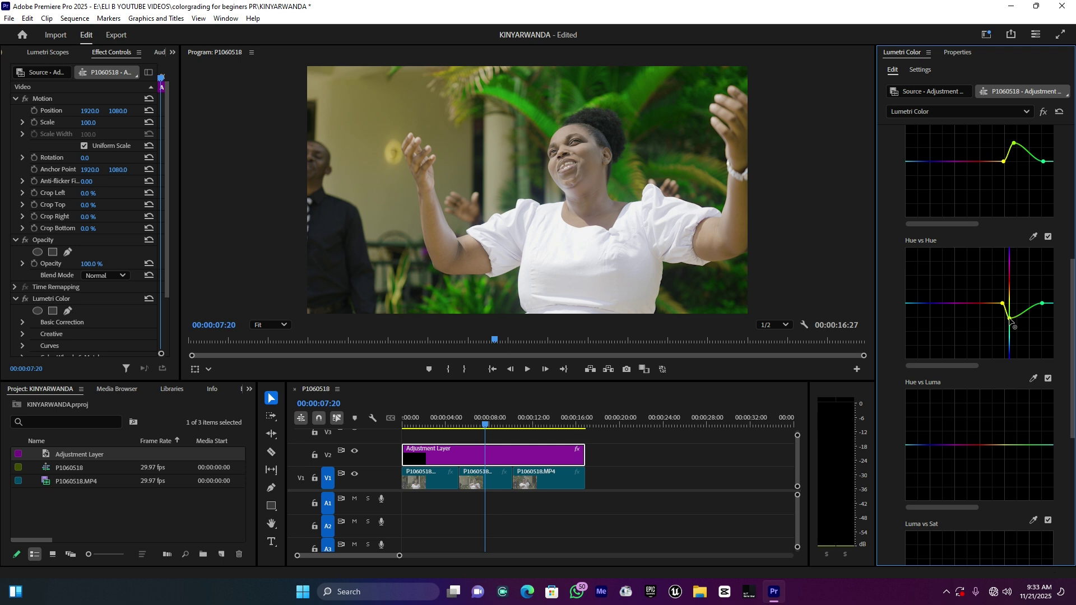
drag(1009, 319, 1015, 295)
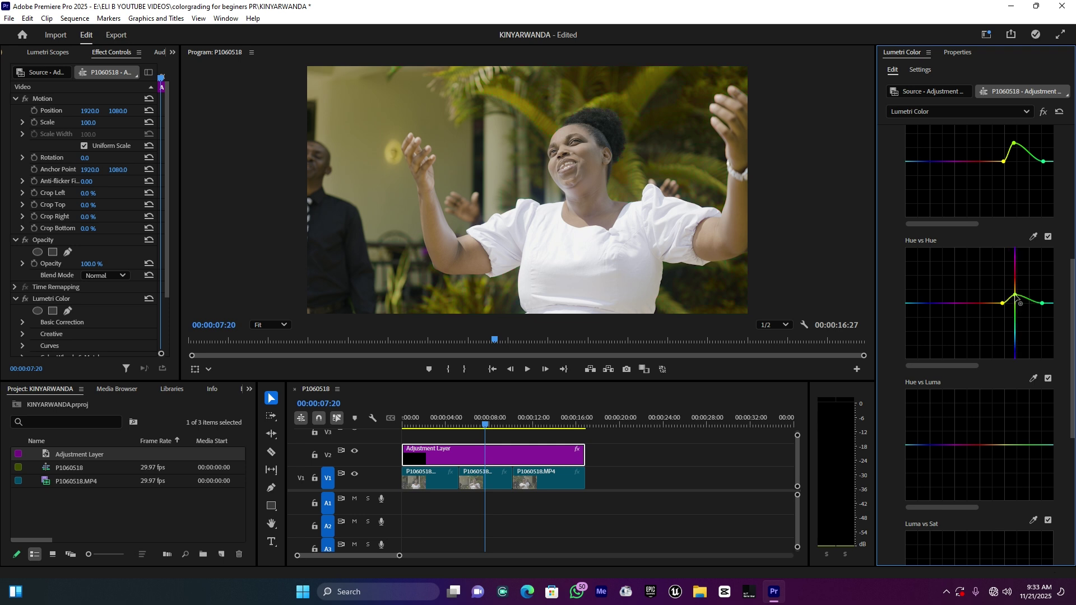
Remove the extra points and rebuild a slight Hue vs Hue dip around yellow-green.
ctrl+click(1015, 295)
ctrl+click(1002, 303)
click(995, 303)
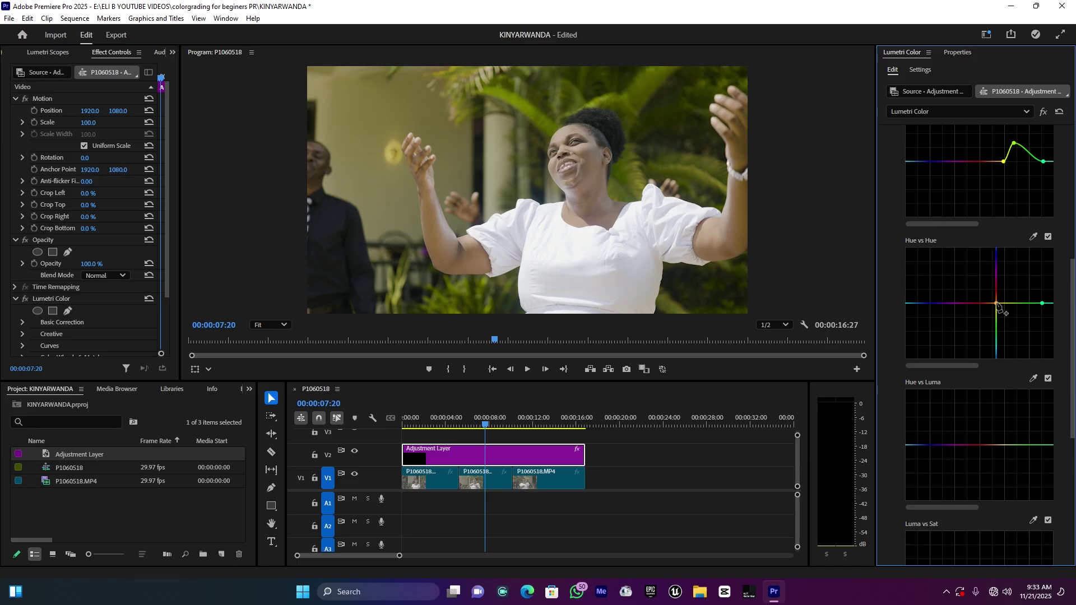
mouse_move(1008, 303)
mouse_down()
mouse_move(1008, 288)
mouse_move(1011, 314)
mouse_up()
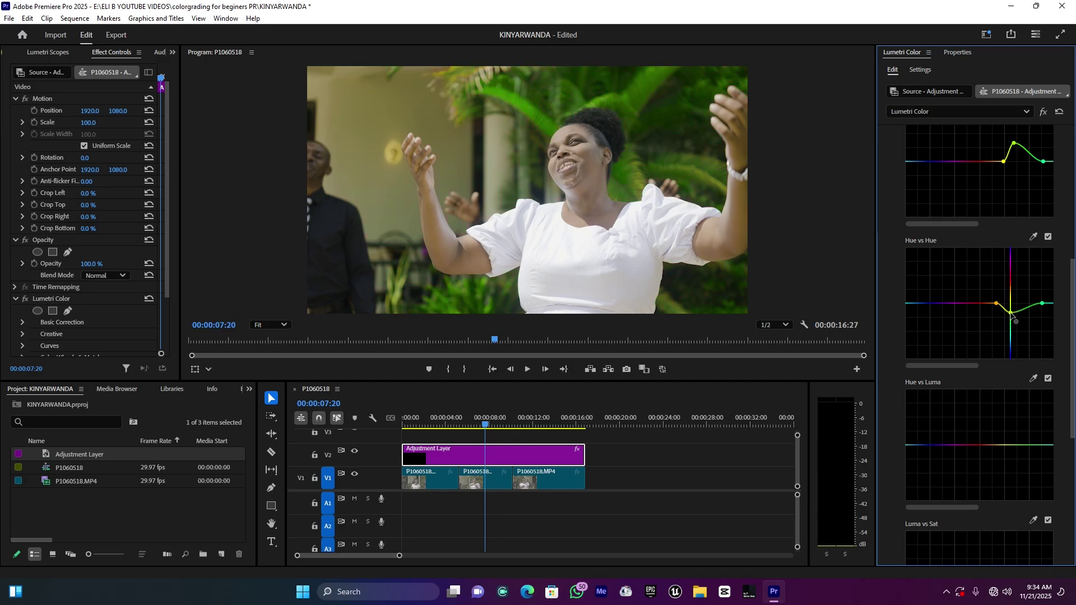
mouse_move(1011, 315)
mouse_down()
mouse_move(1000, 297)
mouse_move(1010, 312)
mouse_up()
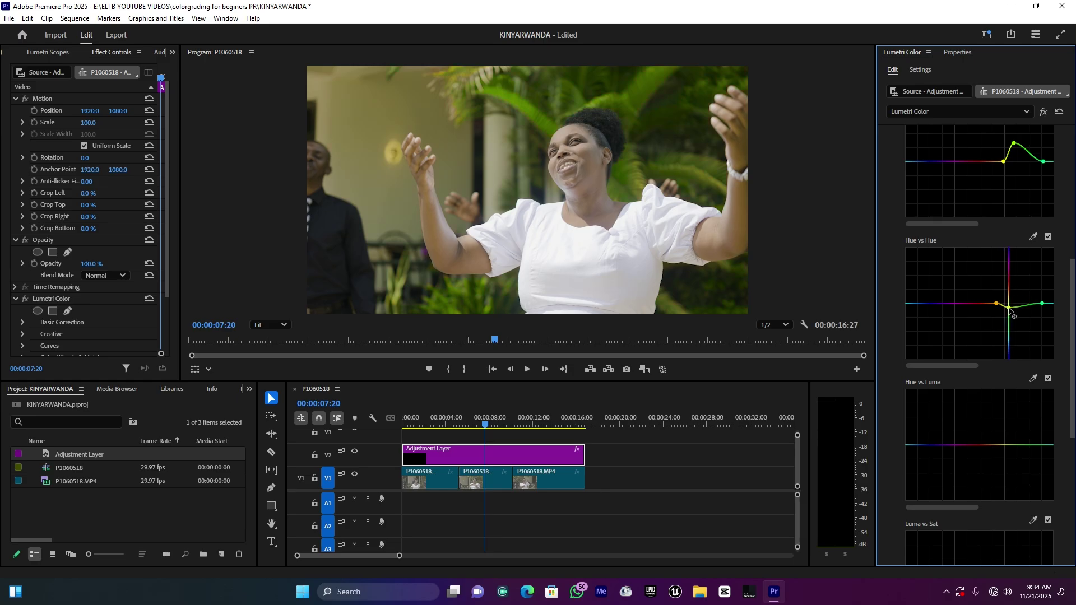
drag(1010, 311, 1011, 313)
Reduce the yellow-green saturation boost and fit the whole frame back in the viewer.
scroll(1008, 169, up, 3)
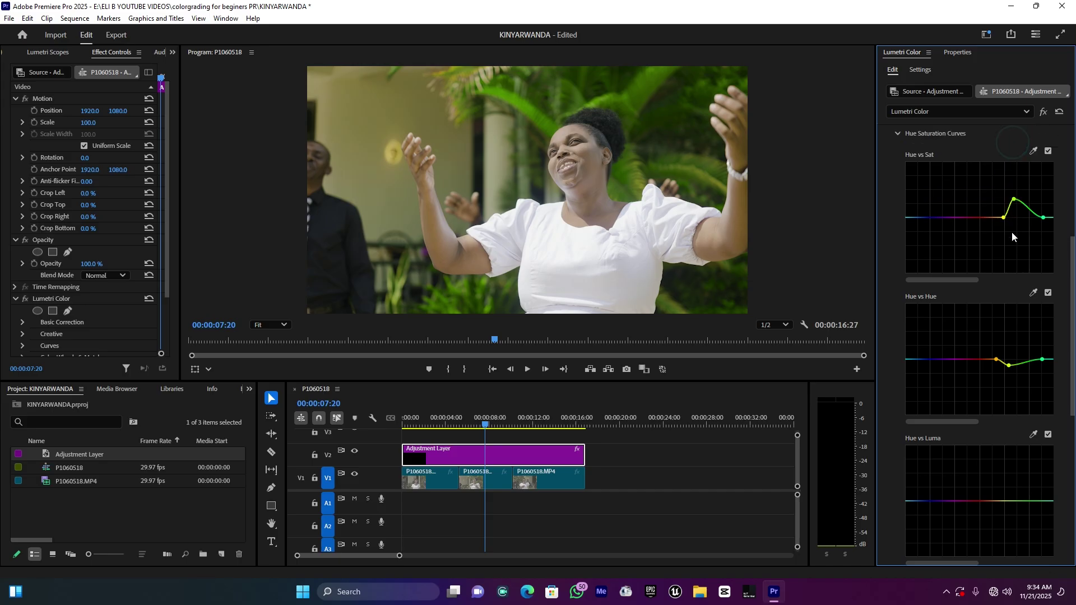
mouse_move(1013, 241)
mouse_down()
mouse_move(1013, 270)
mouse_move(1016, 255)
mouse_up()
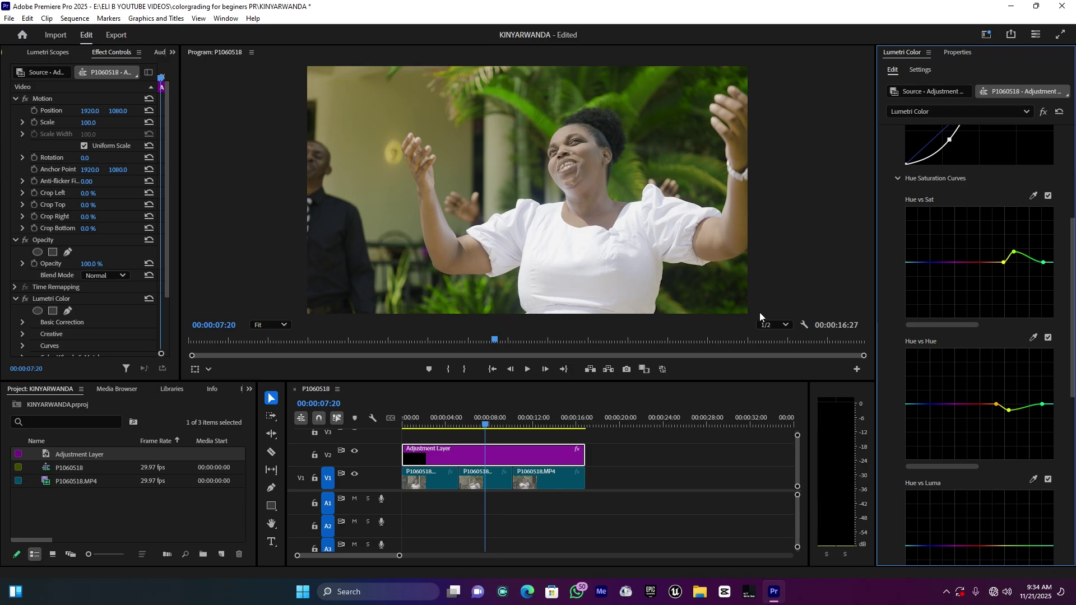
scroll(831, 258, up, 2)
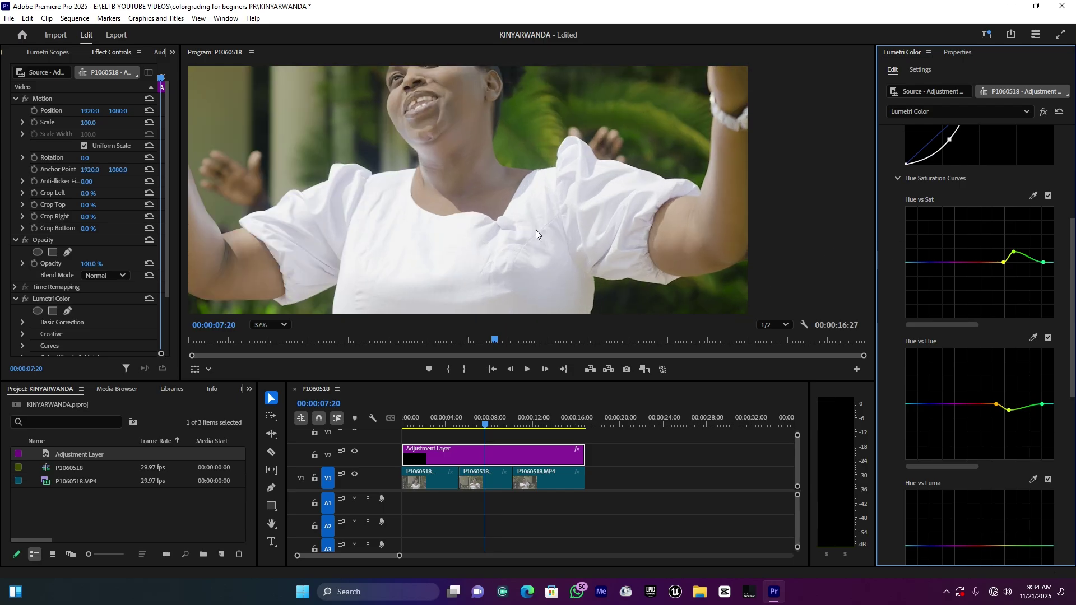
click(270, 324)
click(271, 340)
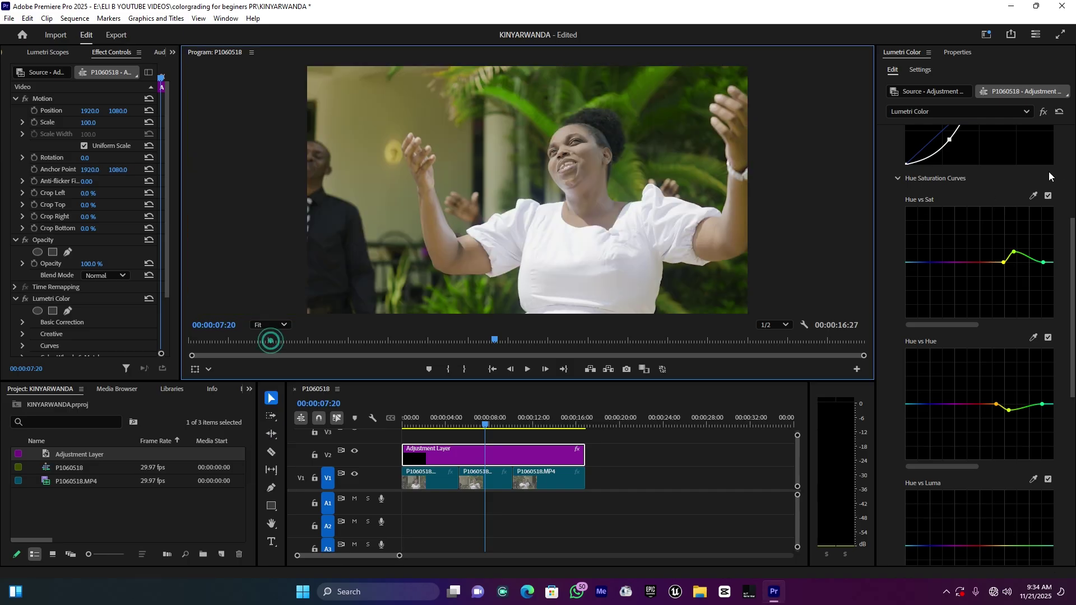
Compare the footage with curves off and on, then fold the Creative section away.
scroll(1049, 168, up, 2)
scroll(1050, 163, up, 4)
scroll(1052, 173, up, 3)
click(1053, 172)
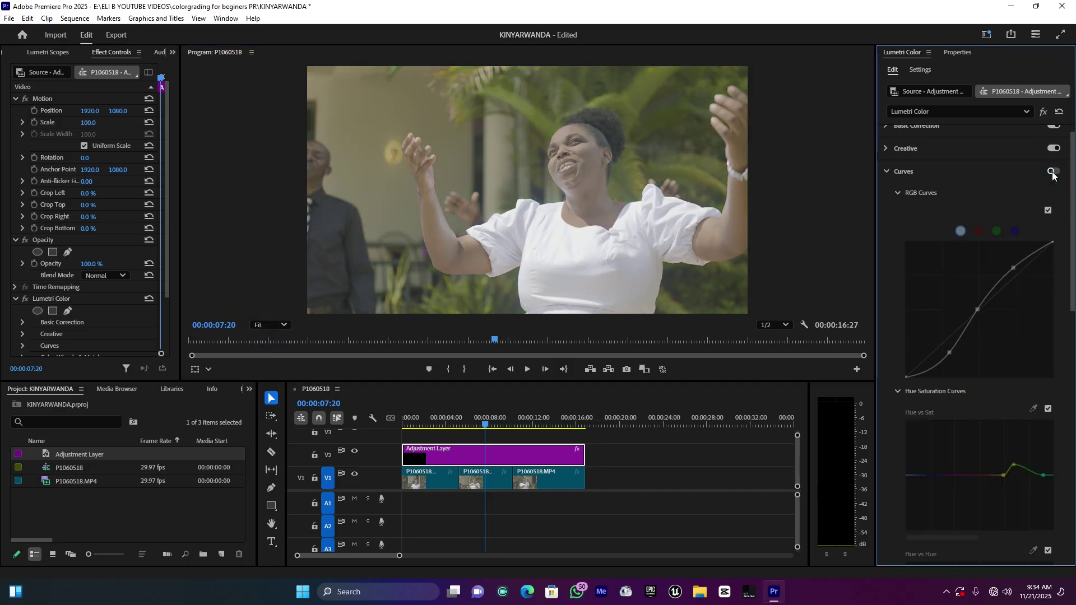
click(1053, 173)
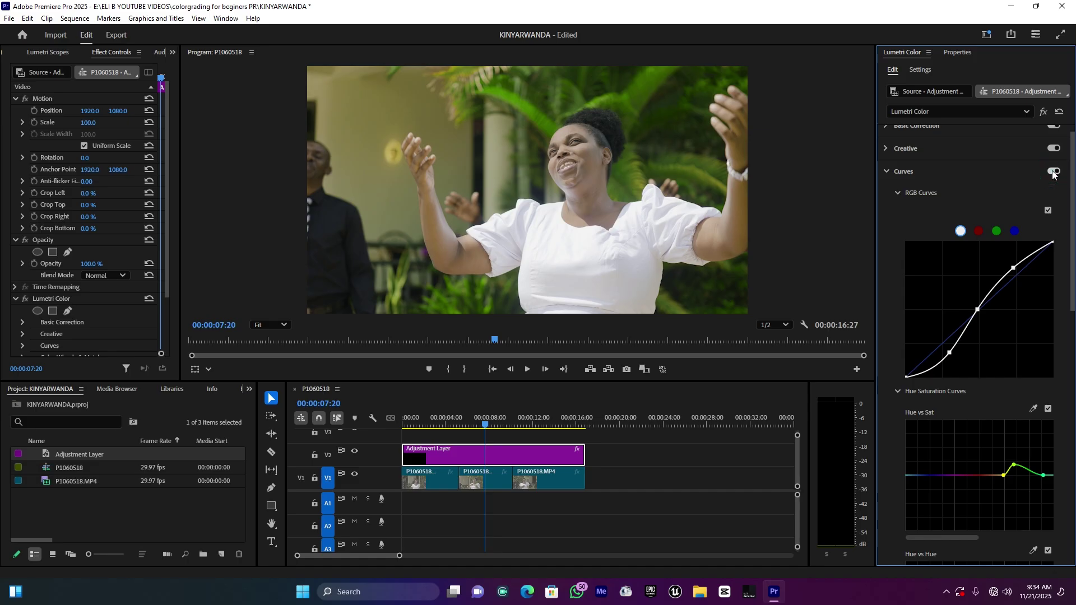
click(906, 148)
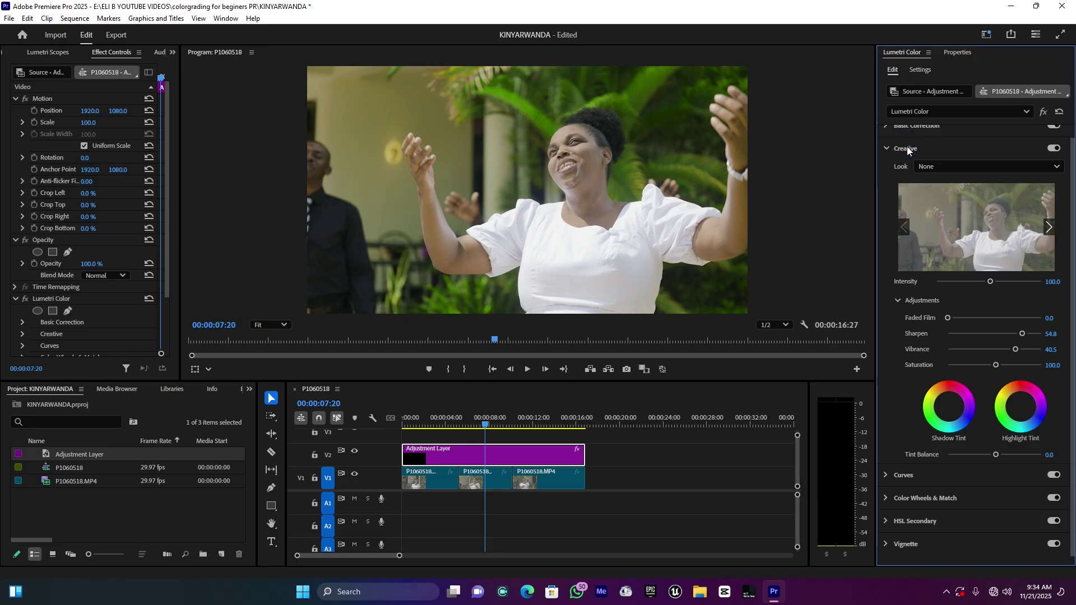
click(906, 146)
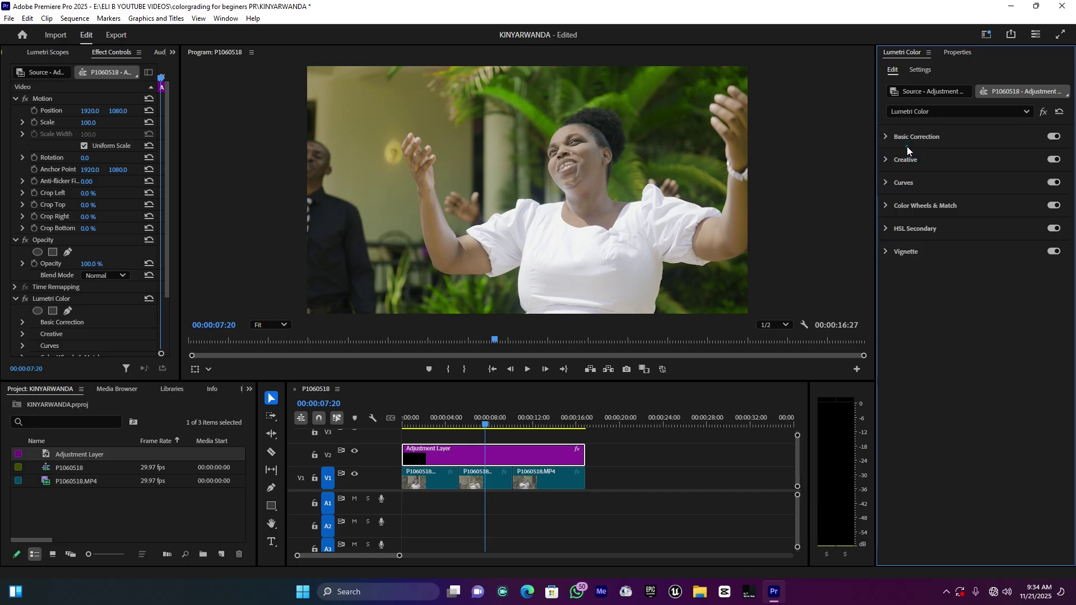
Expand HSL Secondary and settle the playhead on the singer's close shot at 00:00:08:09.
click(917, 232)
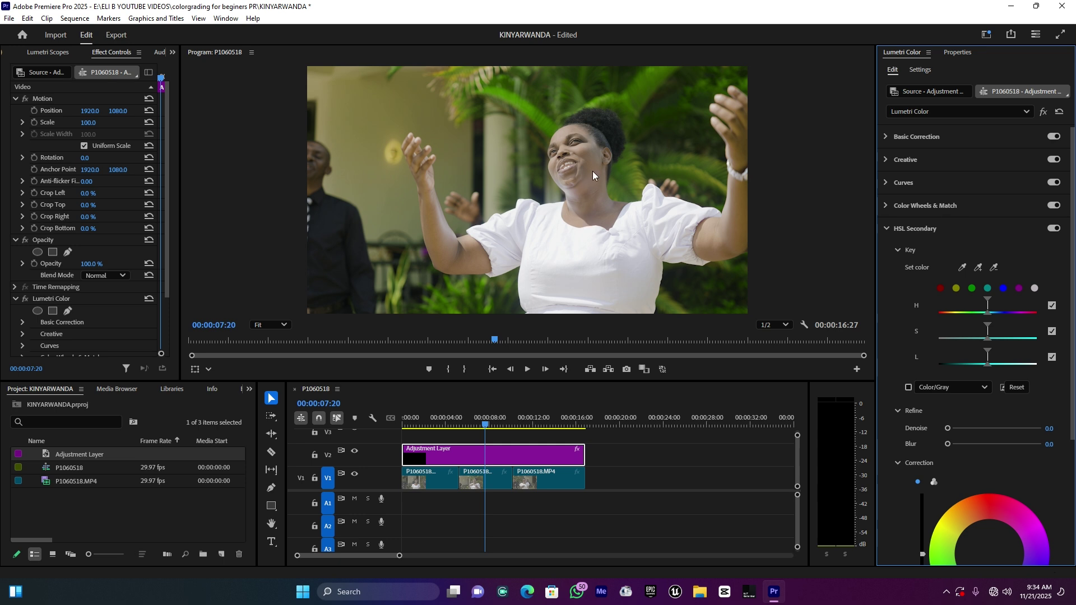
click(435, 424)
click(538, 424)
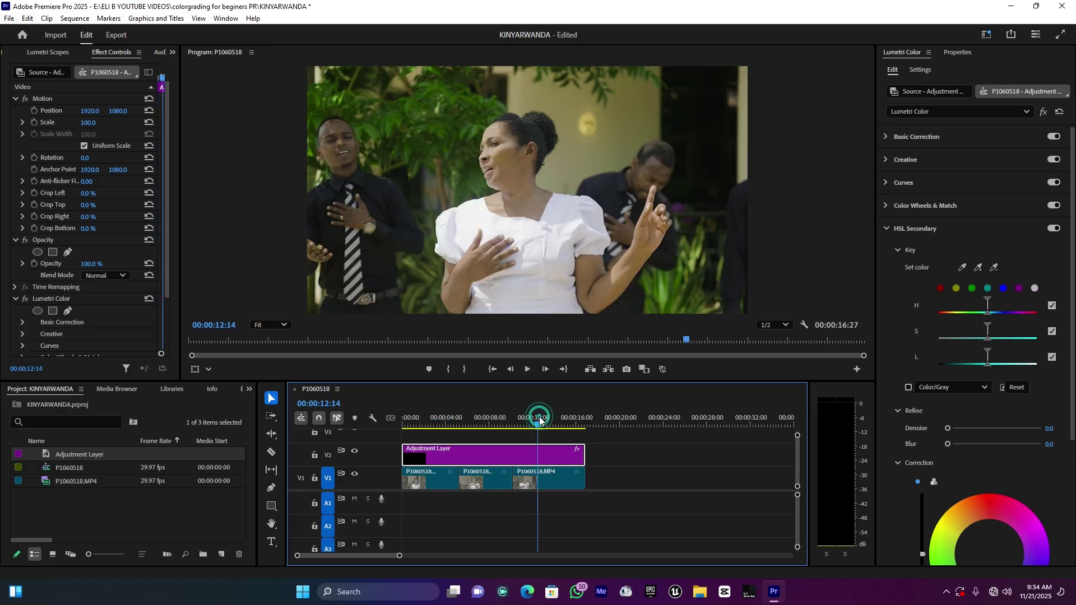
click(493, 424)
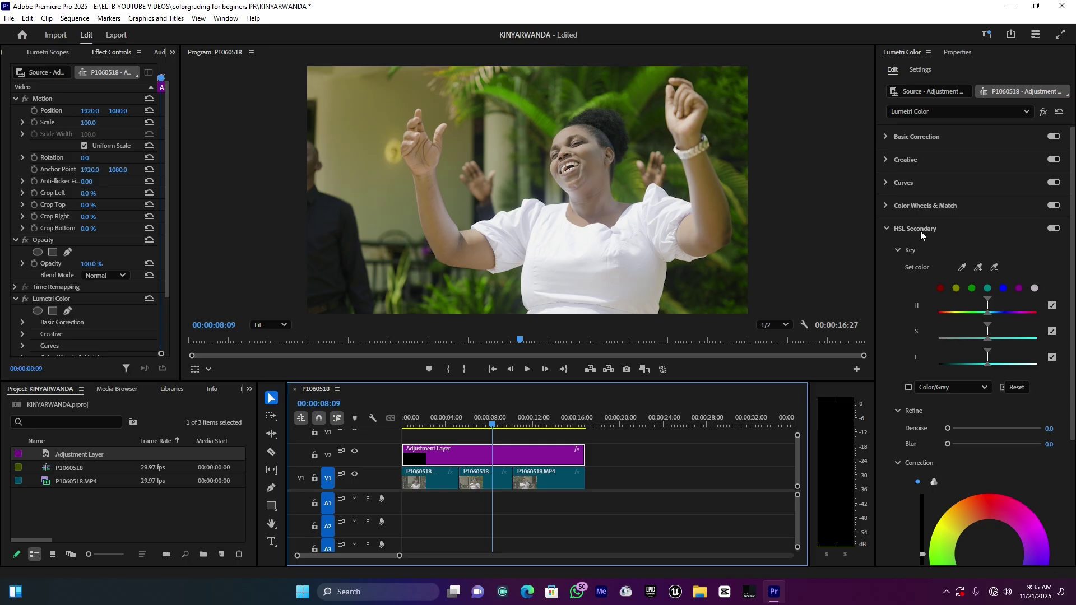
Key the red preset for skin tones with the Color/Gray preview on, narrowing the hue range.
click(941, 288)
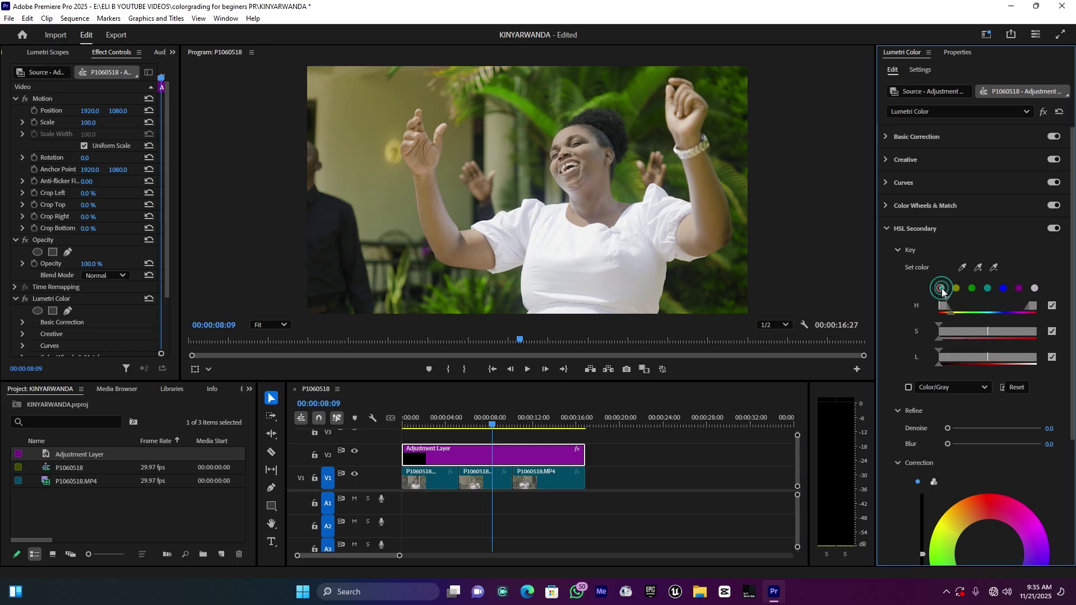
click(908, 388)
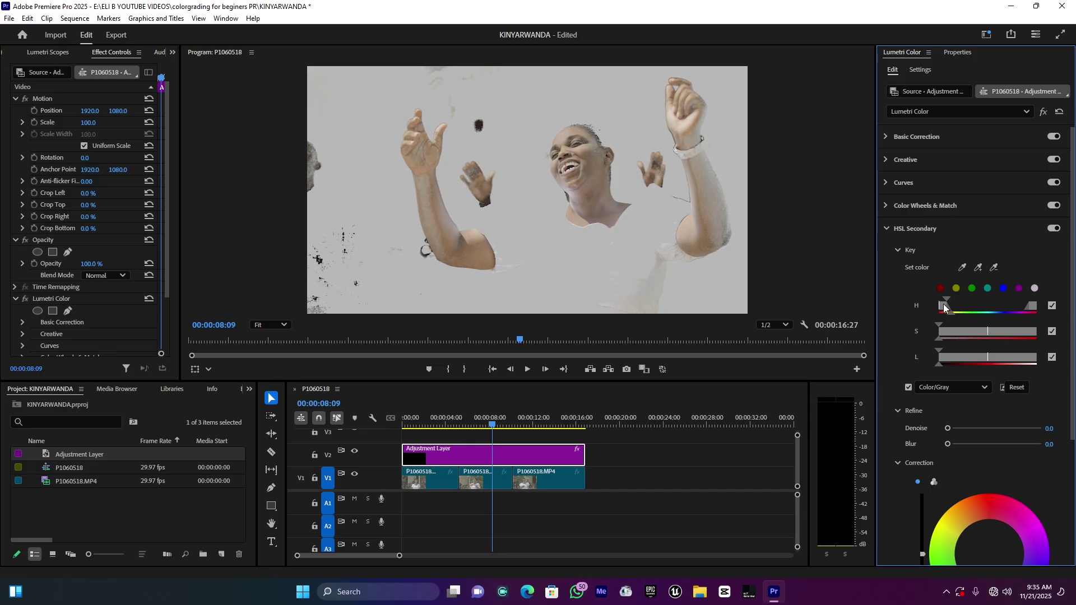
drag(945, 306, 961, 336)
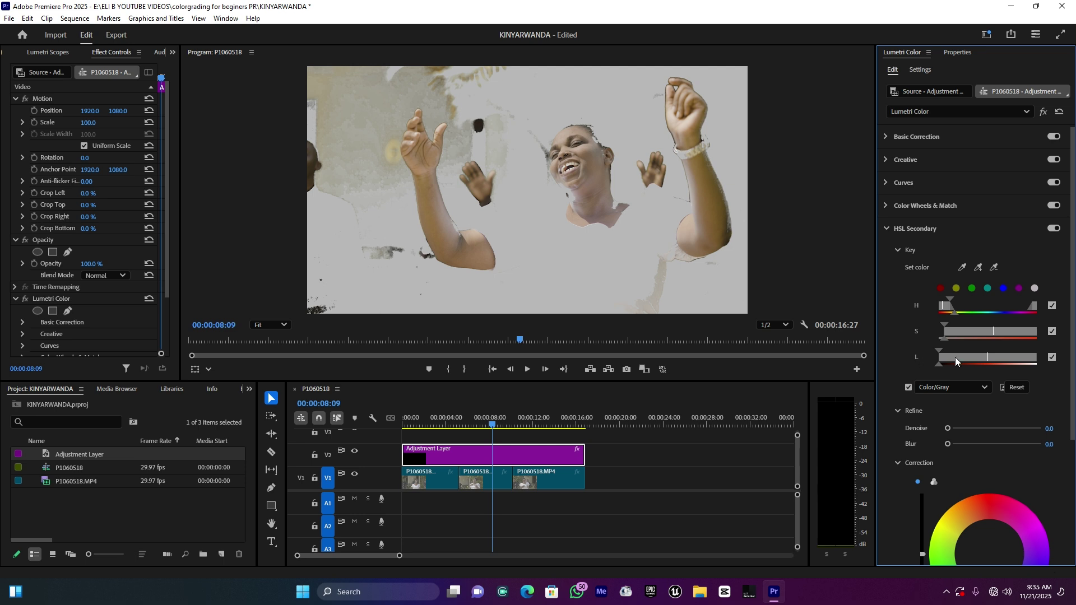
click(960, 358)
Soften the key with Blur 10.7, fit the frame, and return the preview to full colour.
scroll(604, 138, up, 2)
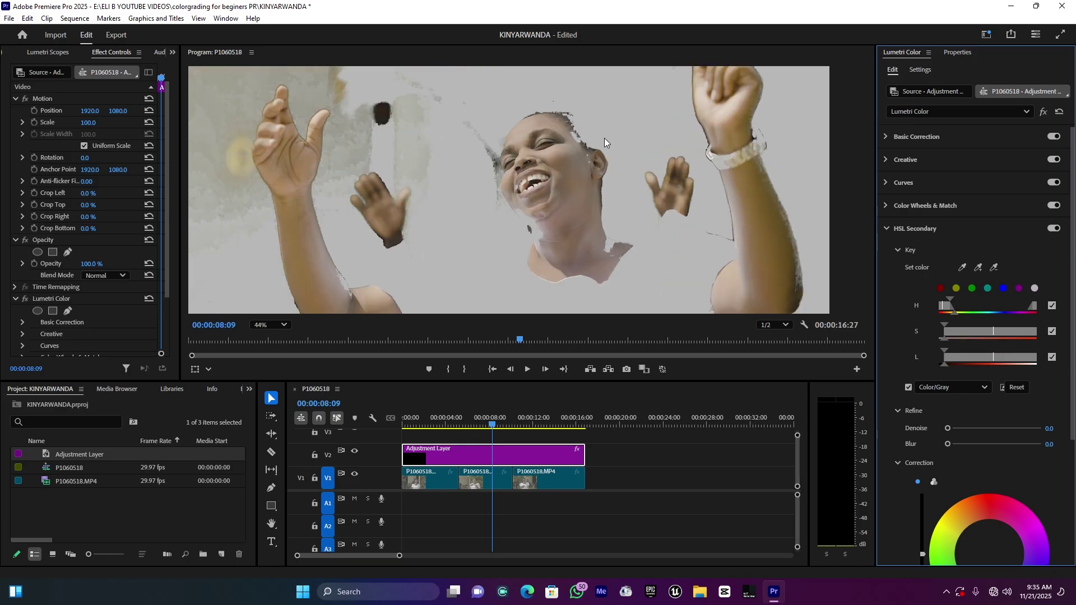
scroll(604, 138, up, 2)
scroll(597, 144, up, 1)
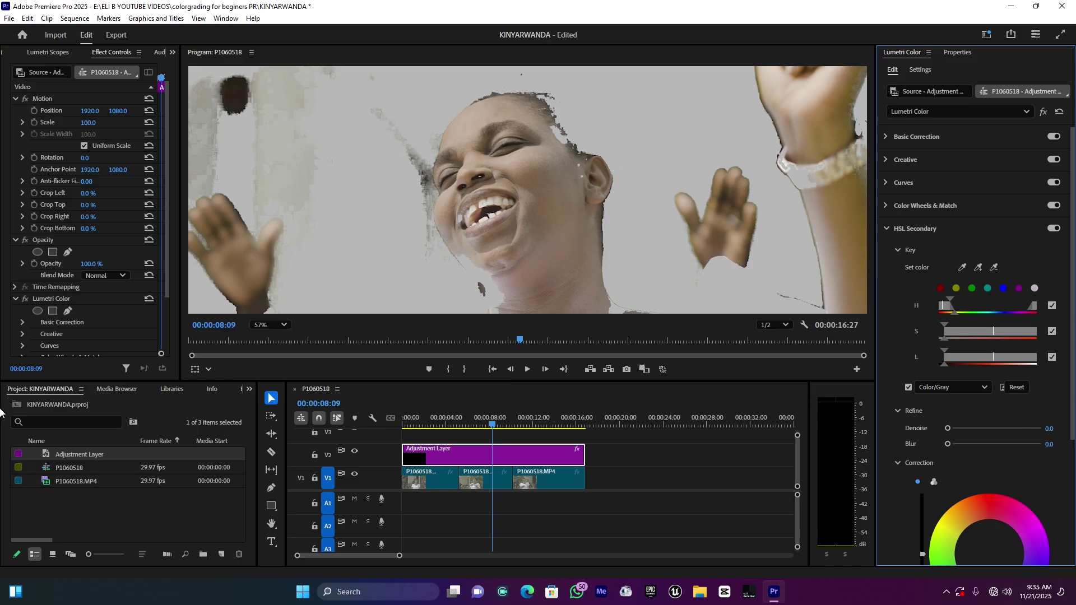
drag(959, 443, 973, 442)
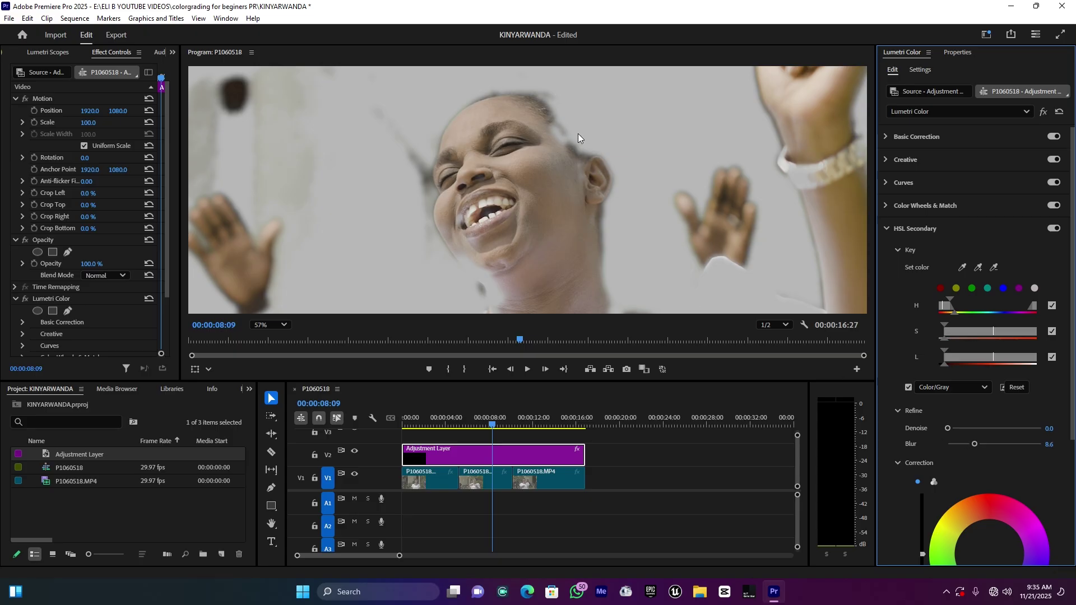
drag(977, 444, 982, 444)
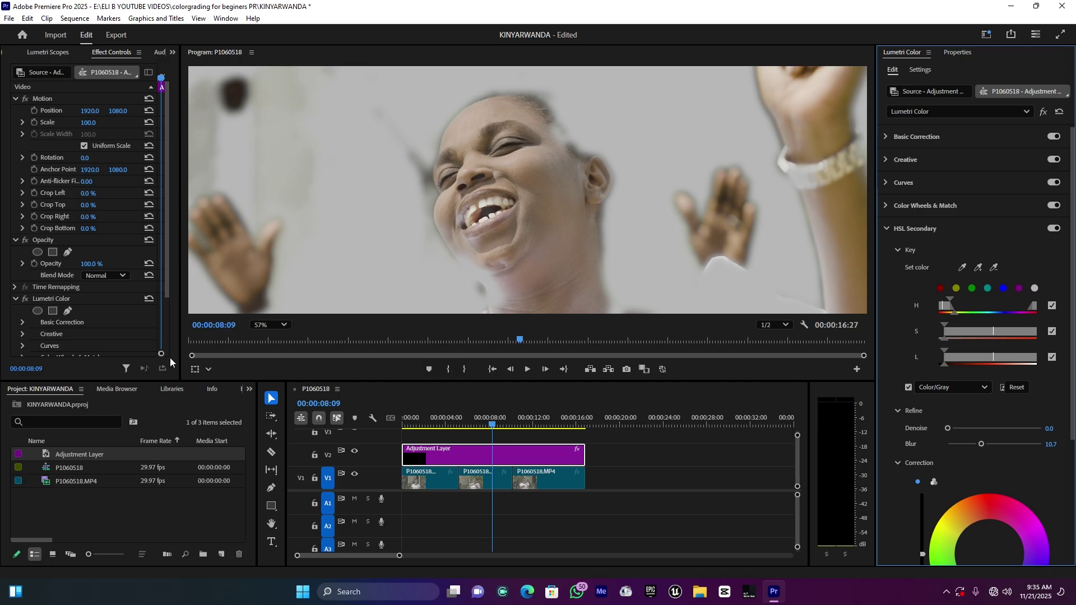
click(261, 327)
click(270, 340)
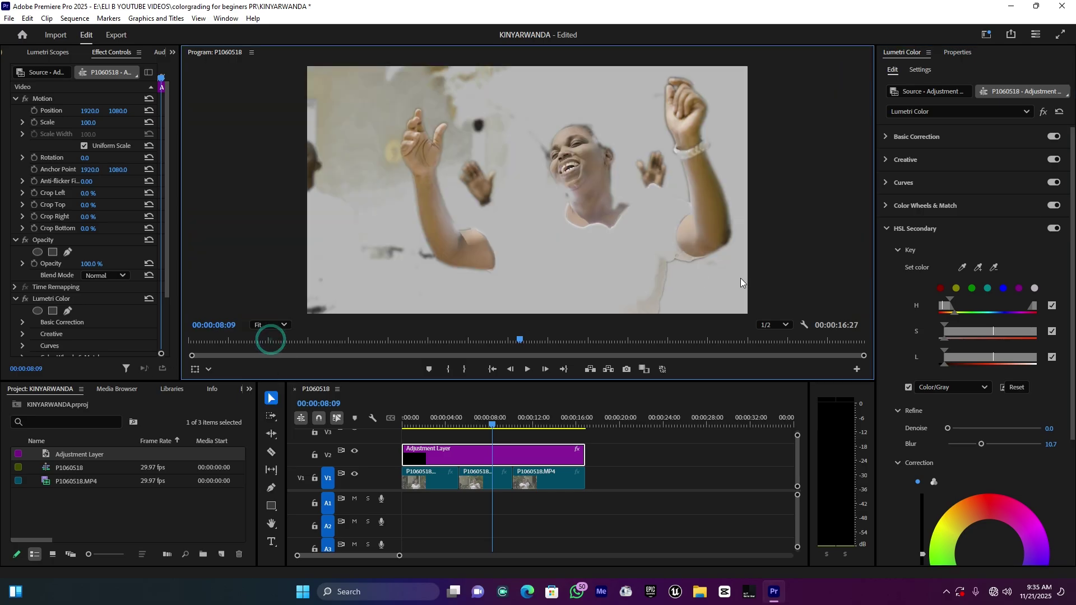
click(908, 388)
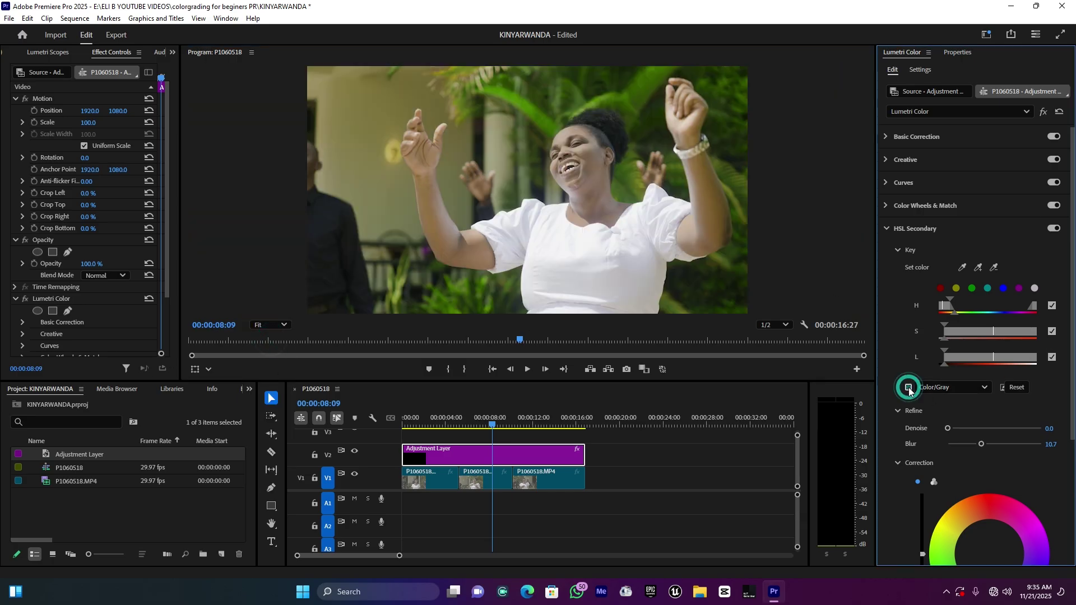
Warm the keyed skin to Temperature 25 and push its tint toward red-magenta.
scroll(971, 411, down, 4)
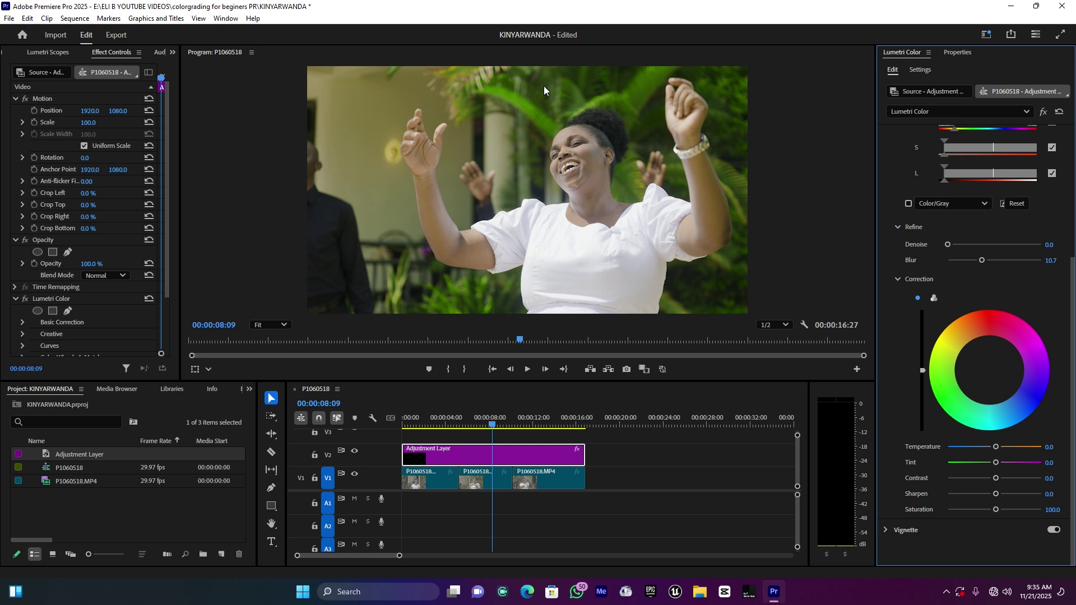
drag(996, 446, 1007, 448)
click(987, 371)
drag(988, 368, 989, 362)
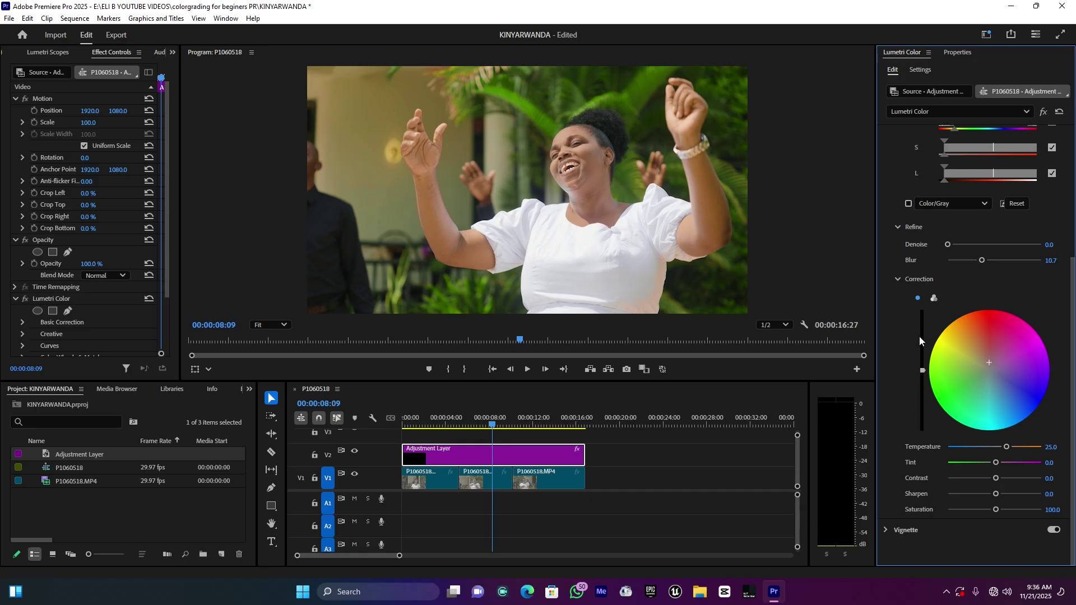
Fine-tune the skin brightness, raise Temperature to 32.1, and check the shot at 00:00:03:06.
drag(922, 370, 922, 351)
drag(922, 350, 921, 386)
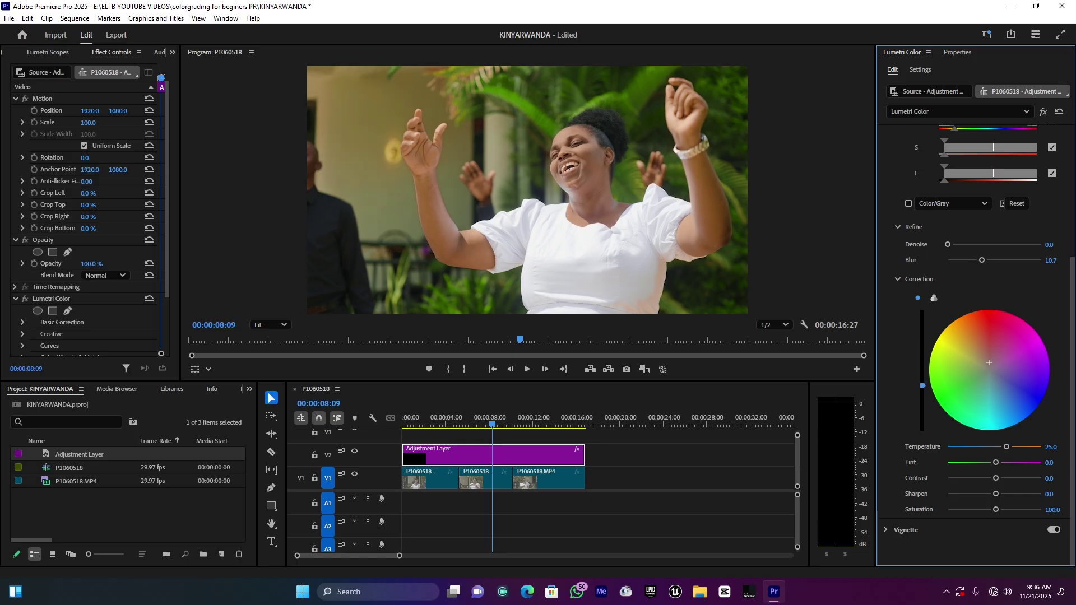
drag(921, 386, 921, 378)
drag(921, 374, 921, 370)
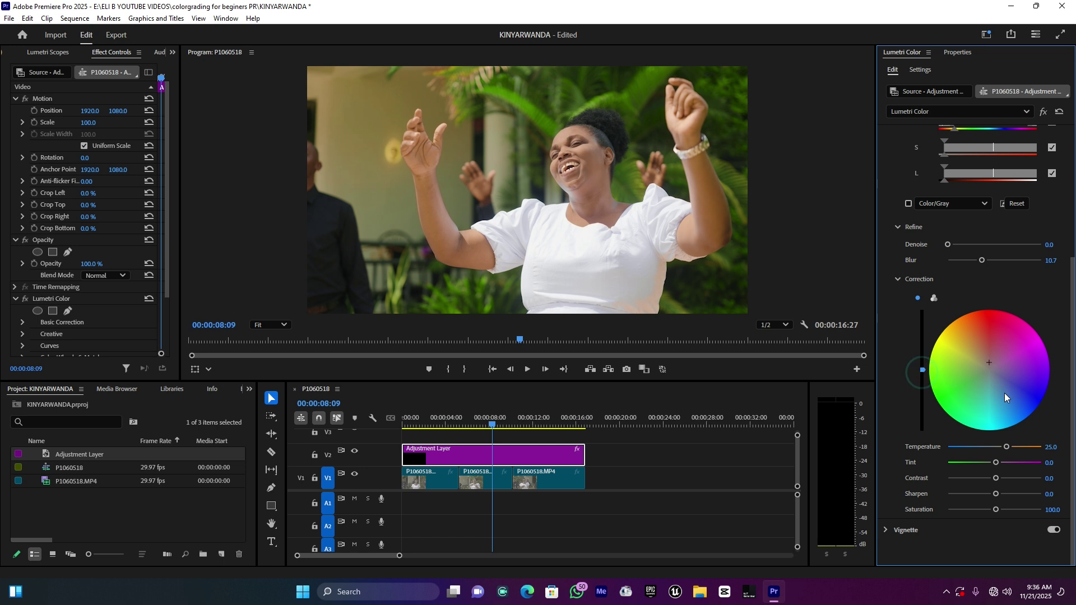
drag(1007, 447, 1010, 448)
click(436, 421)
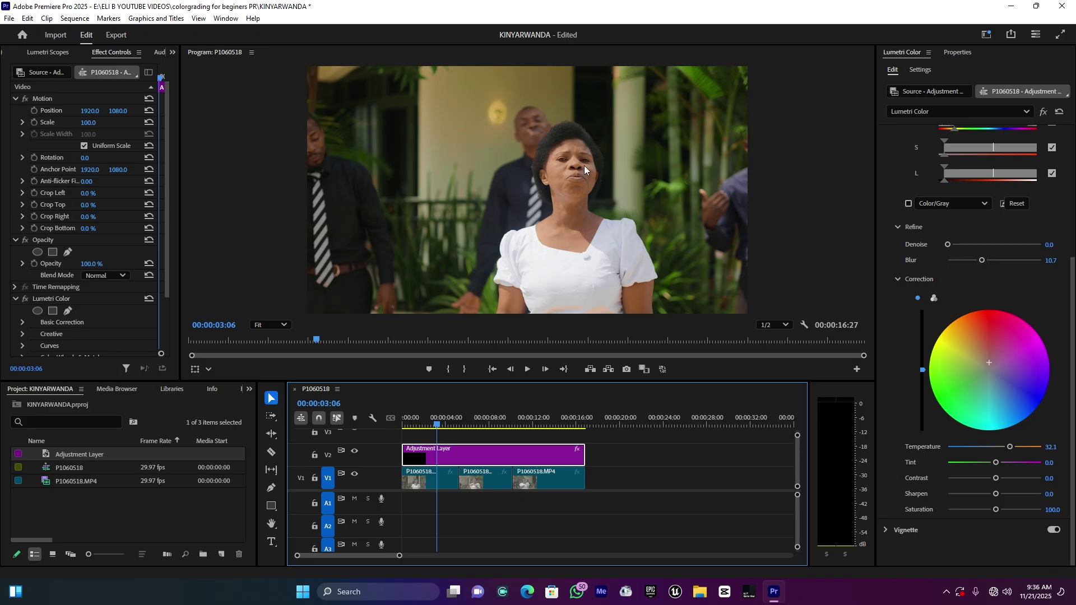
Preview the skin-tone grade at 00:00:07:28 and 00:00:02:13, then switch to the Razor tool.
click(490, 419)
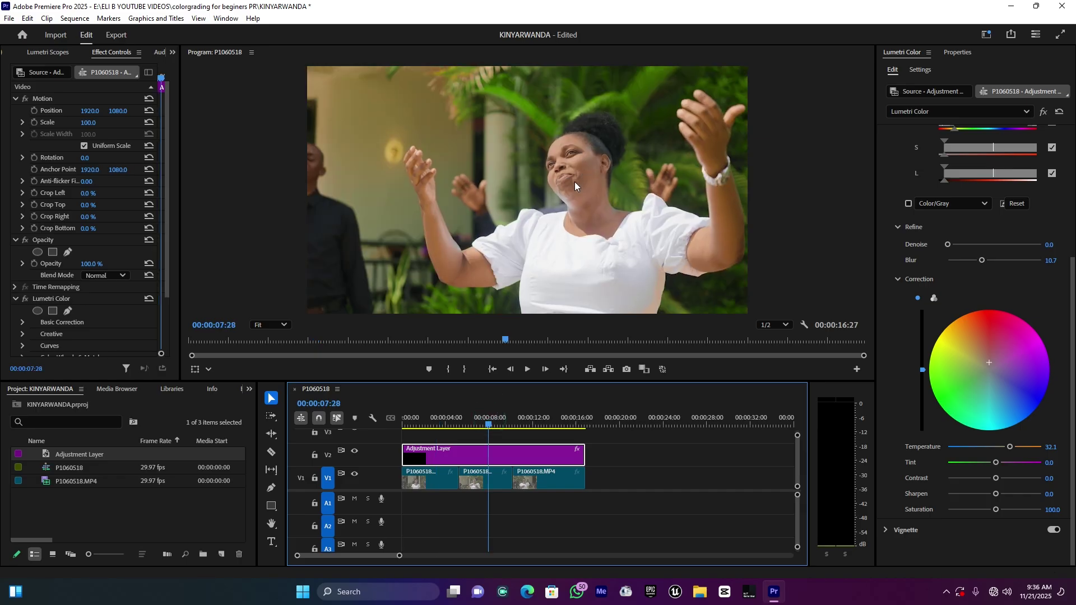
click(429, 424)
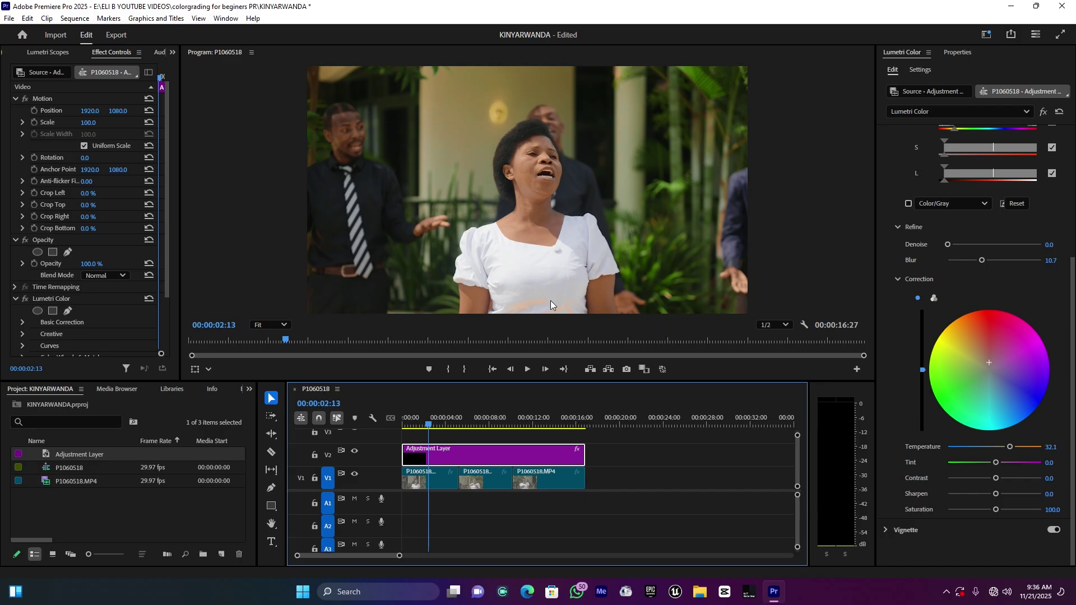
key(c)
click(459, 455)
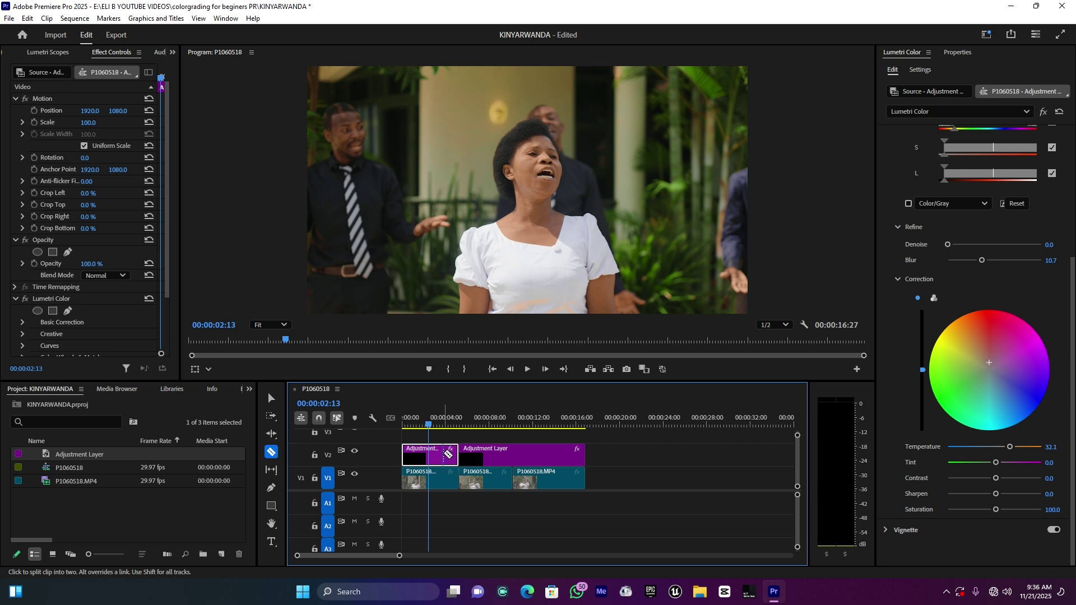
key(v)
drag(924, 371, 924, 368)
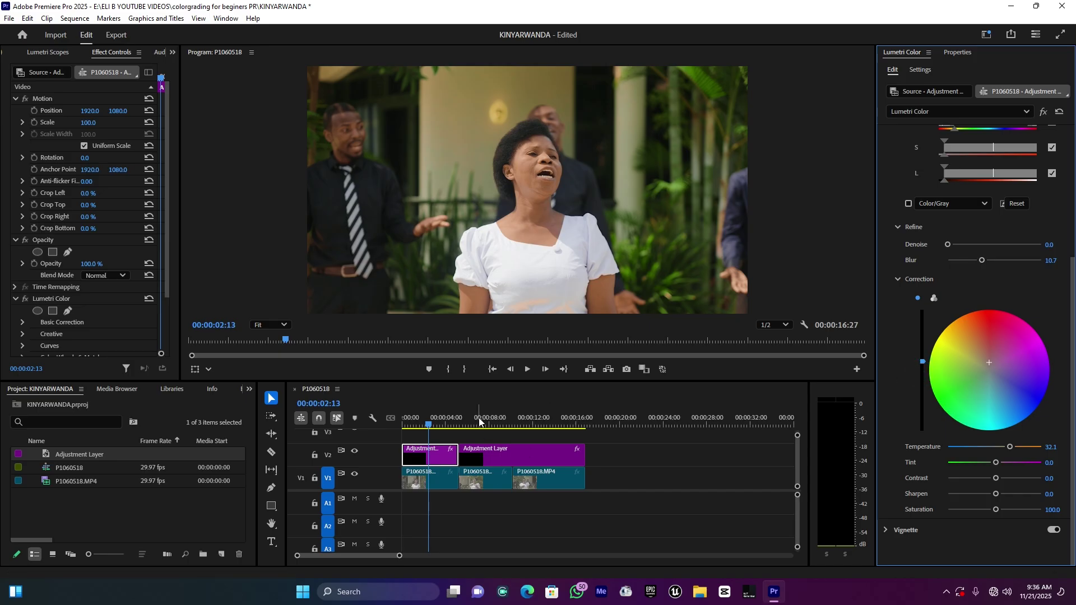
click(530, 421)
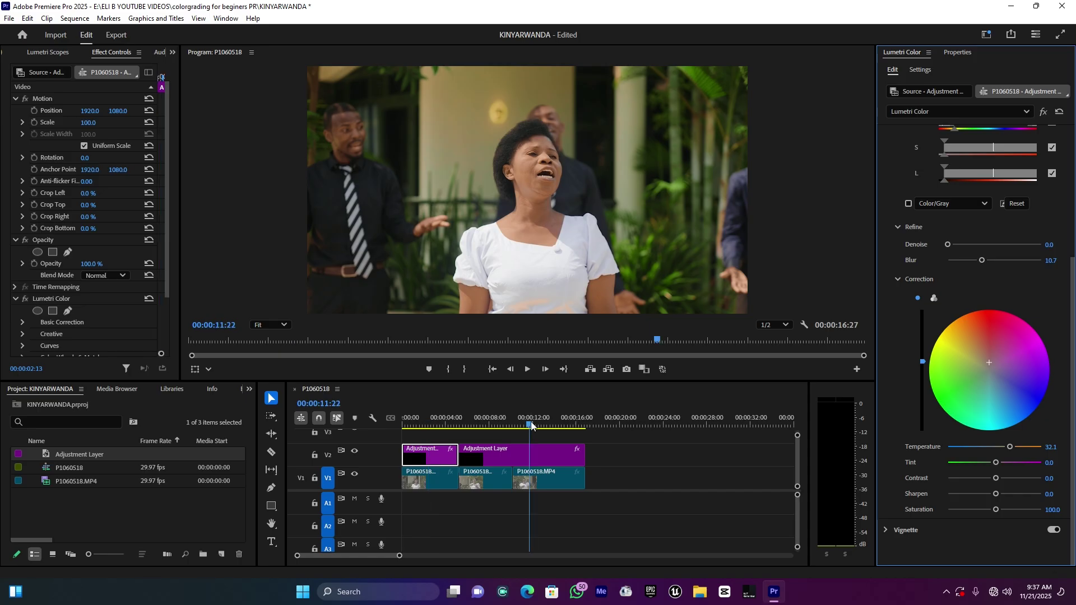
click(444, 424)
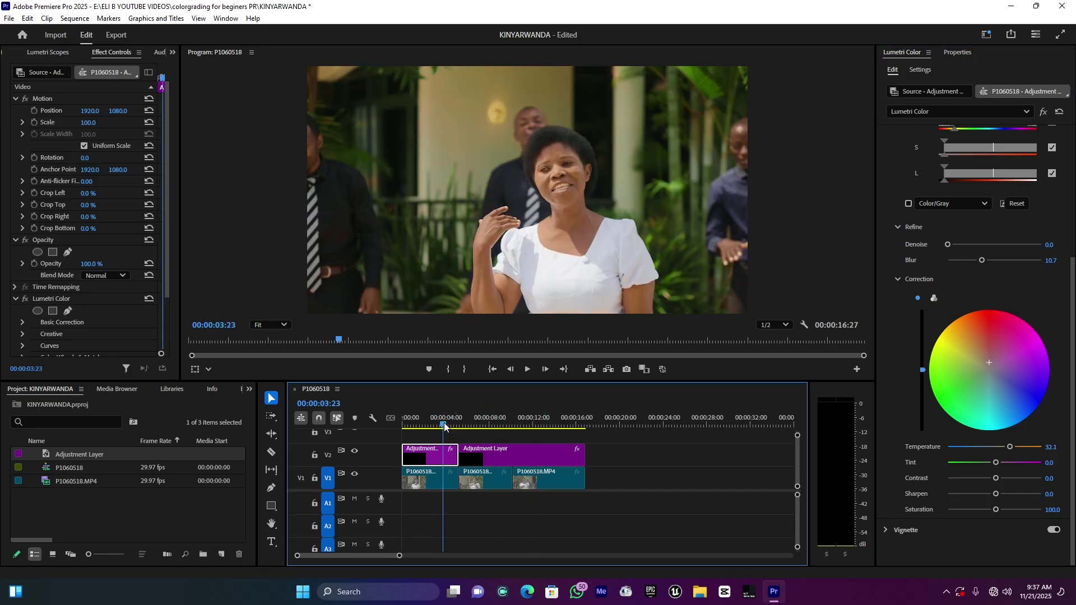
key(ctrl+z)
click(486, 423)
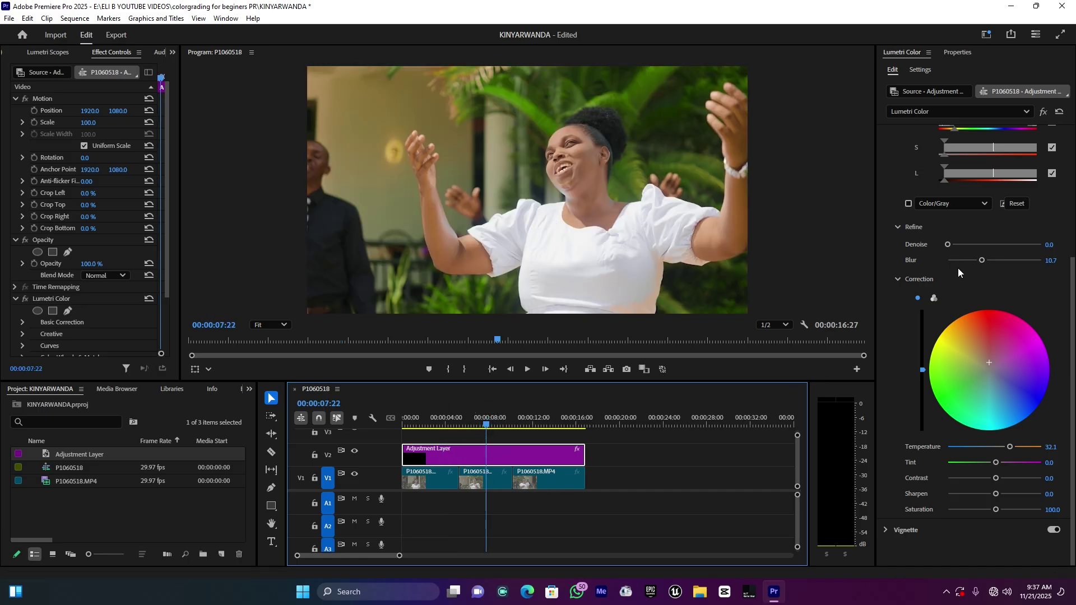
Collapse HSL Secondary and expand the Color Wheels & Match controls.
scroll(891, 163, up, 3)
scroll(903, 171, up, 3)
click(913, 179)
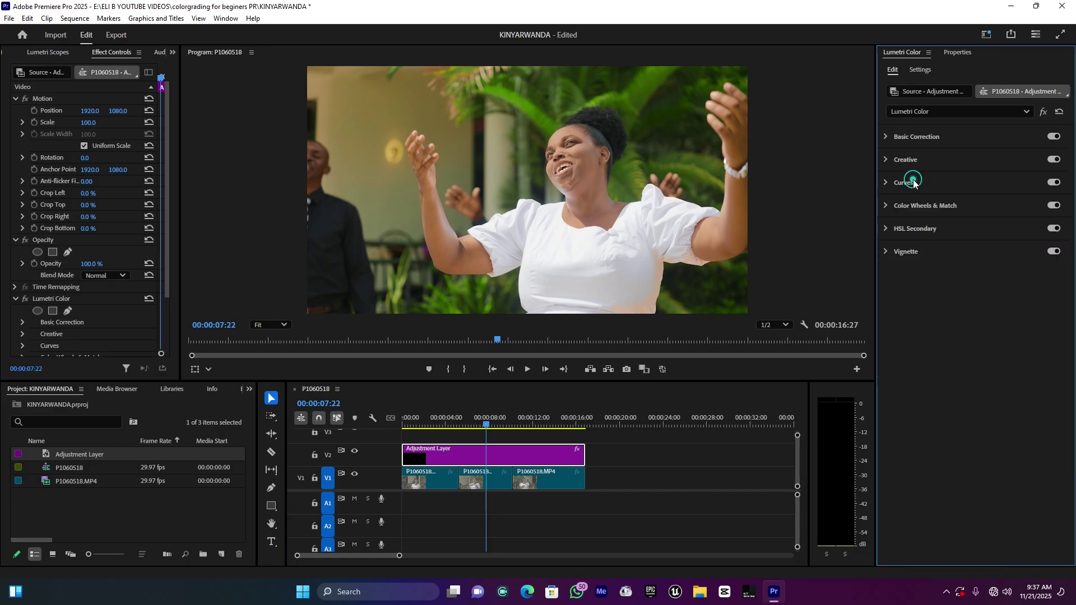
click(921, 206)
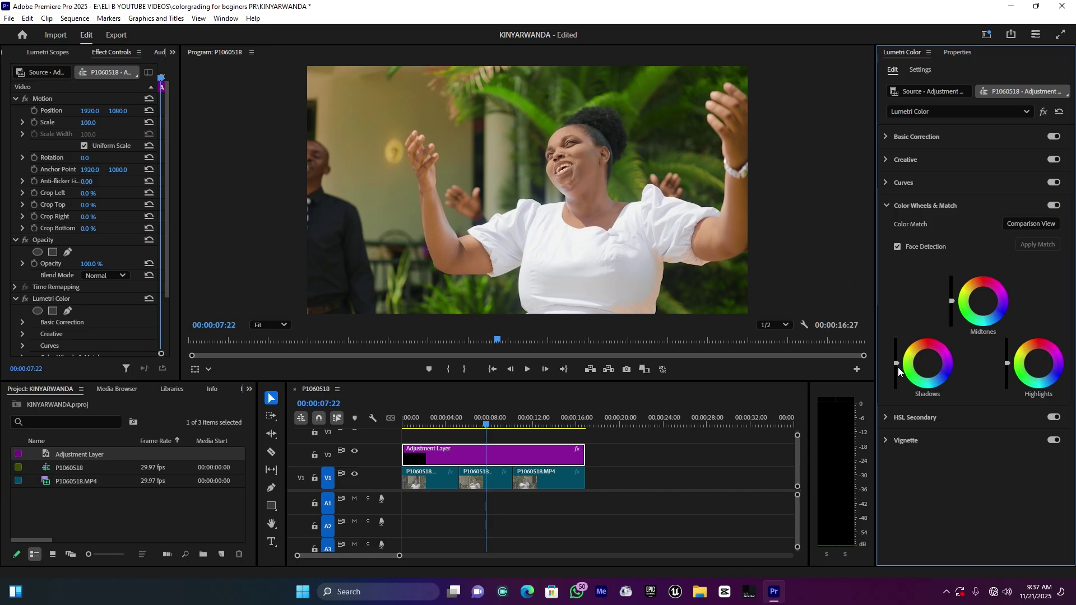
Darken the shadows slightly and engage the Shadows and Midtones wheels.
drag(896, 364, 896, 368)
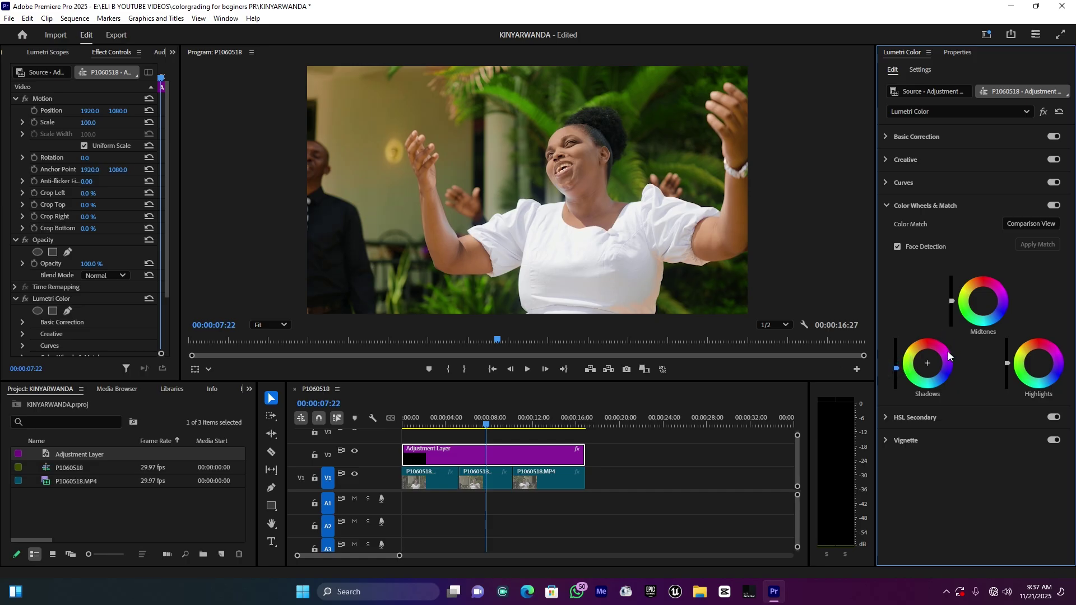
click(928, 365)
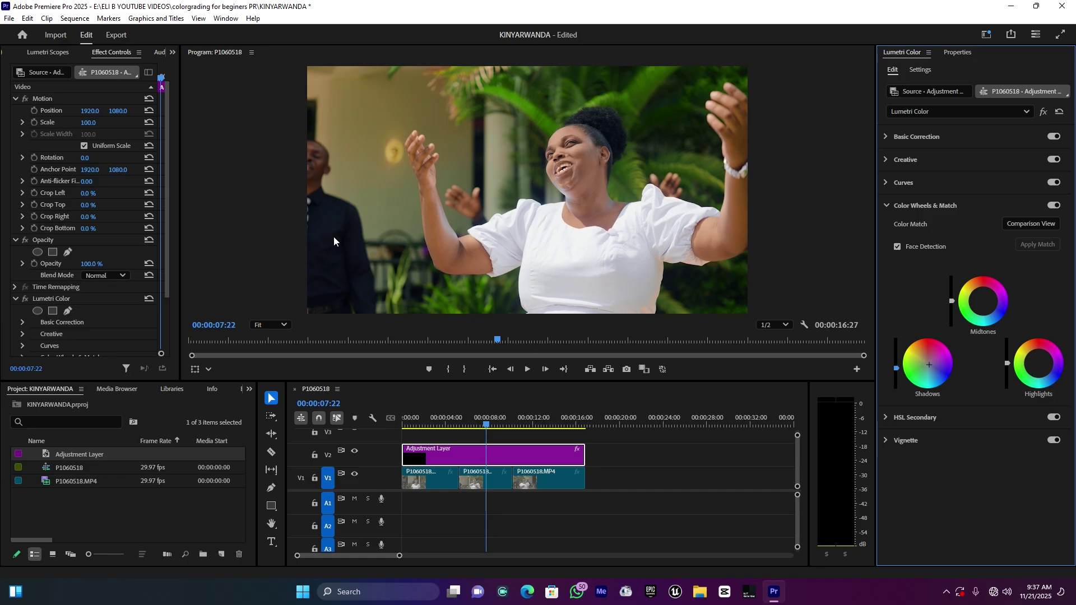
click(985, 306)
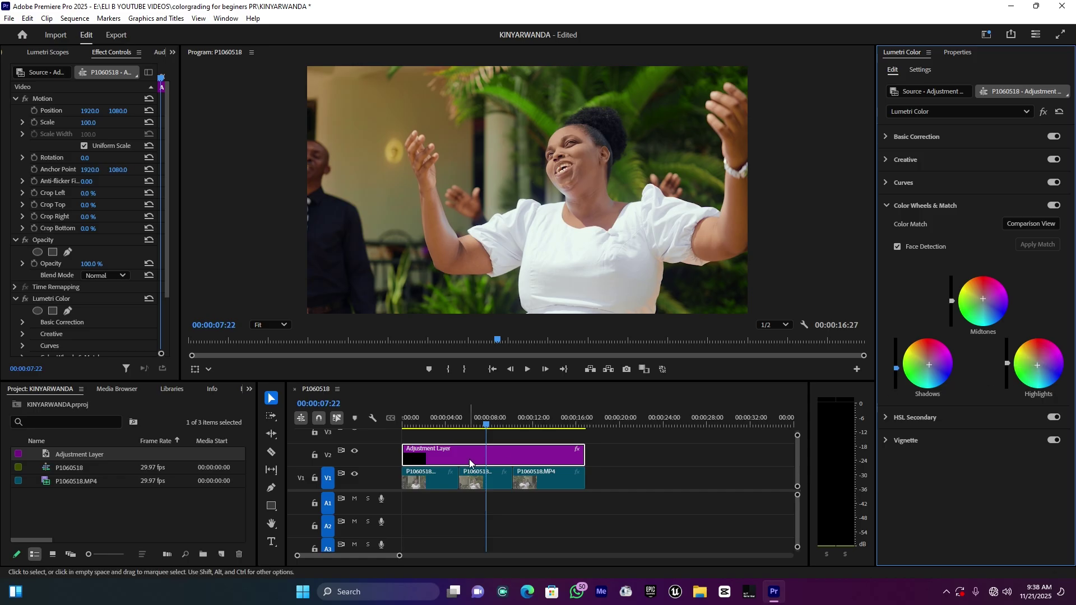
Toggle the colour wheels off and on, then check frames at 00:00:11:13, 13:19, 02:22 and 06:22.
click(1053, 208)
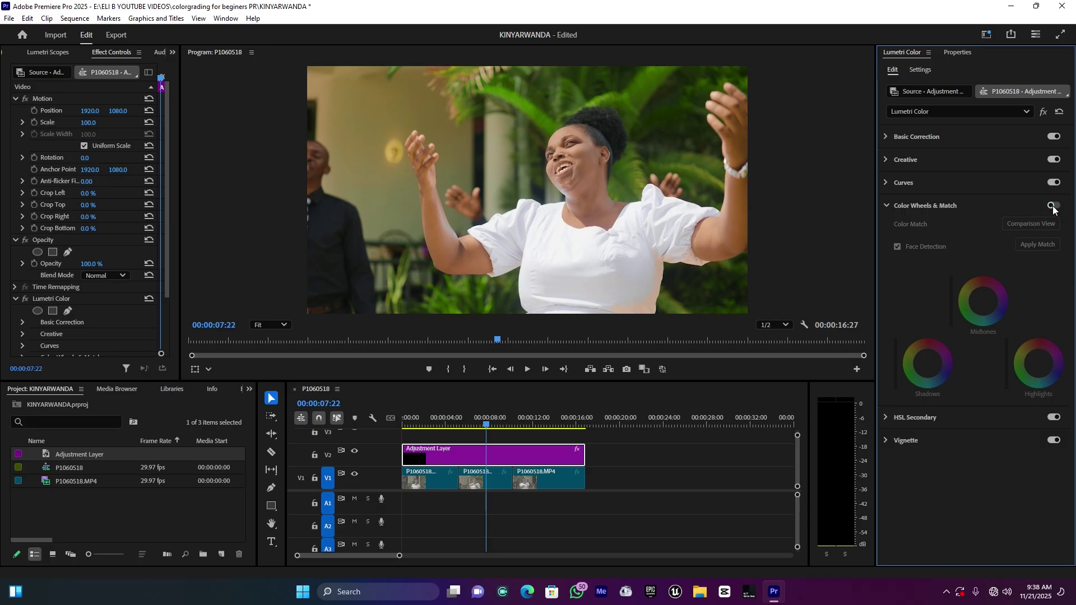
click(1052, 207)
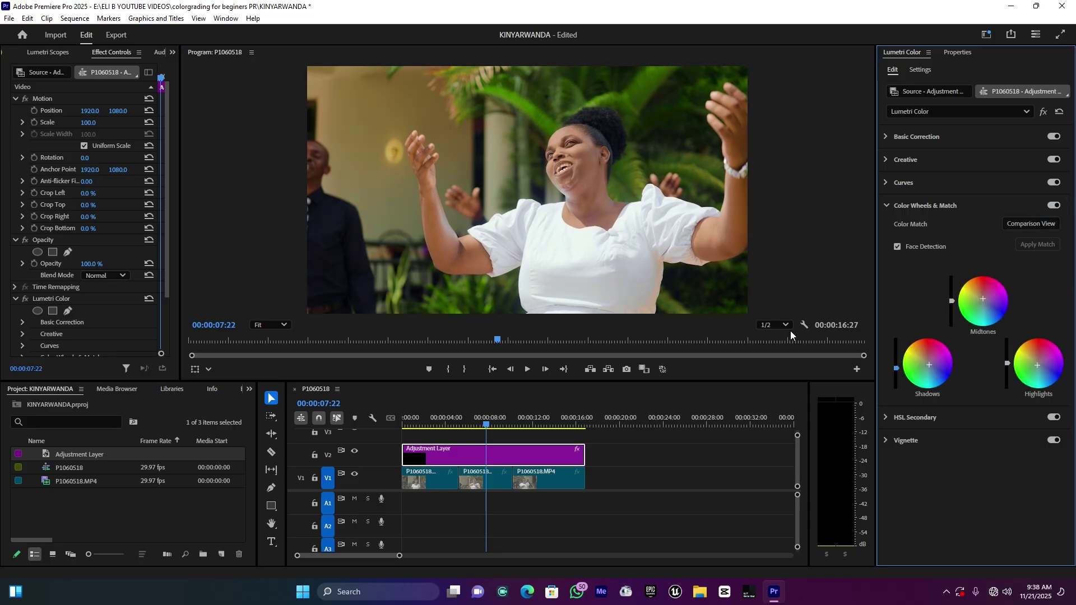
click(528, 415)
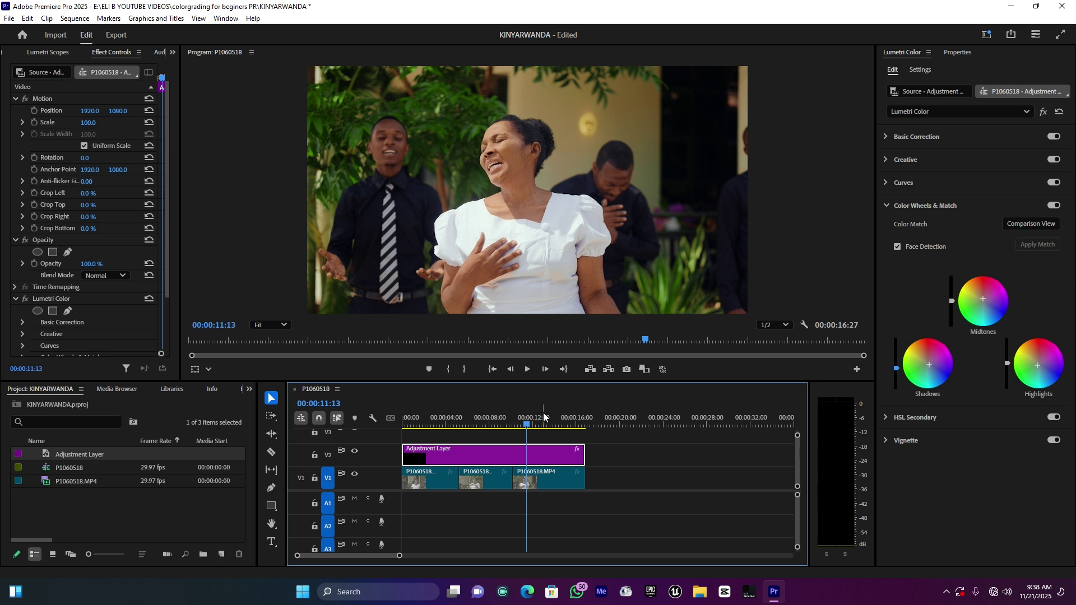
click(550, 417)
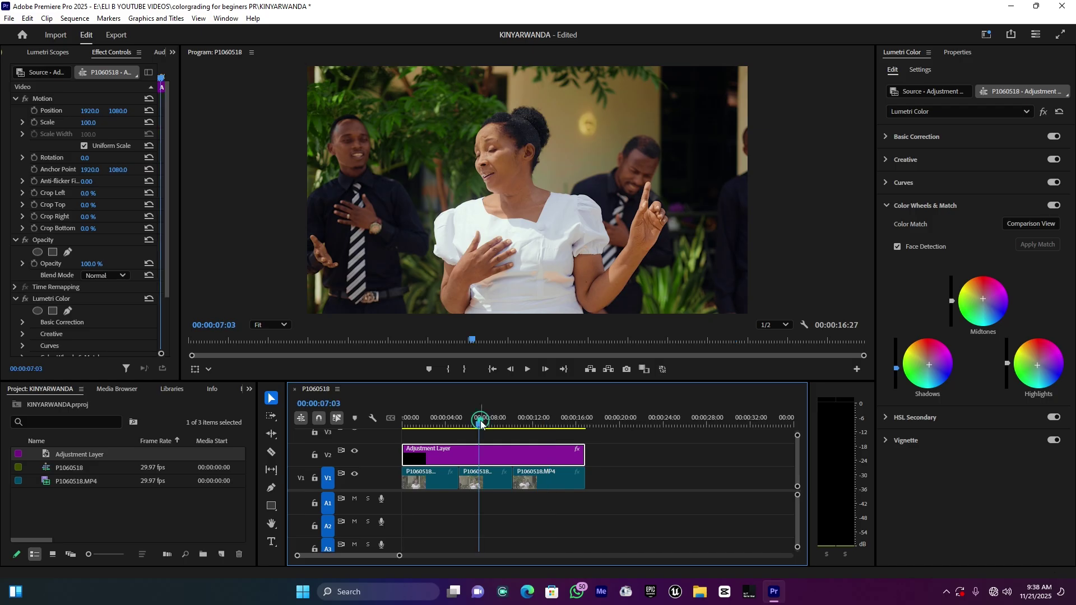
click(432, 418)
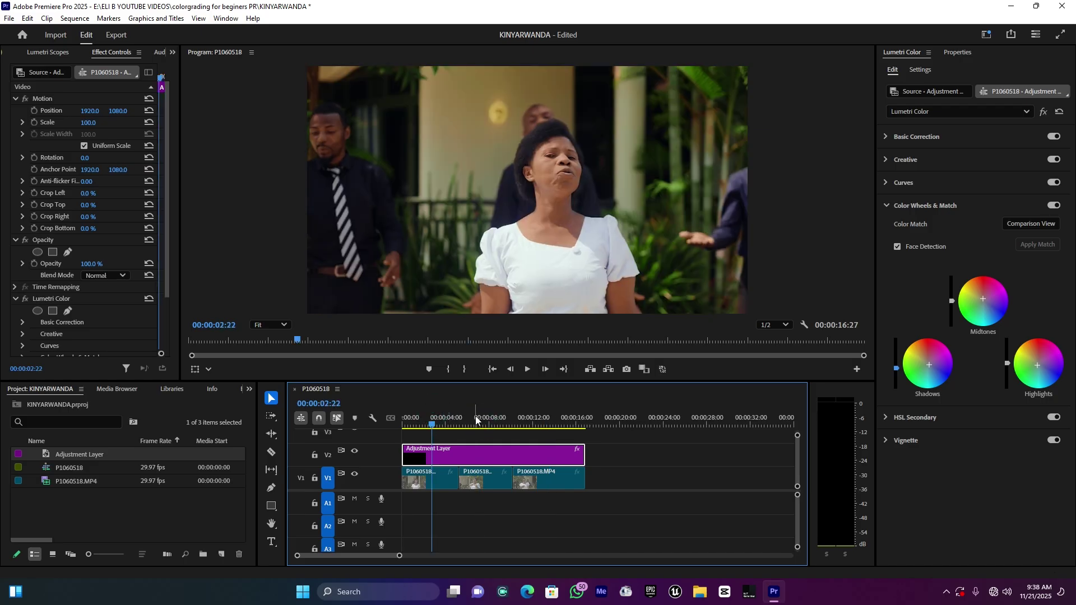
click(474, 418)
Swap Color Wheels for Vignette and set Amount -1.9, checking frames at 02:25, 07:05 and 11:27.
click(928, 208)
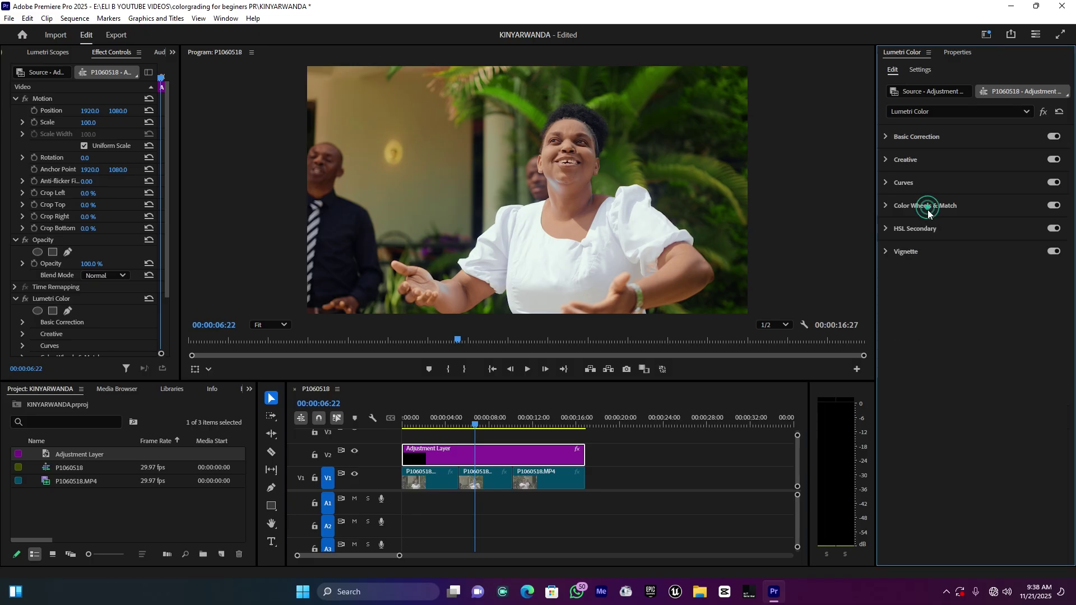
click(912, 252)
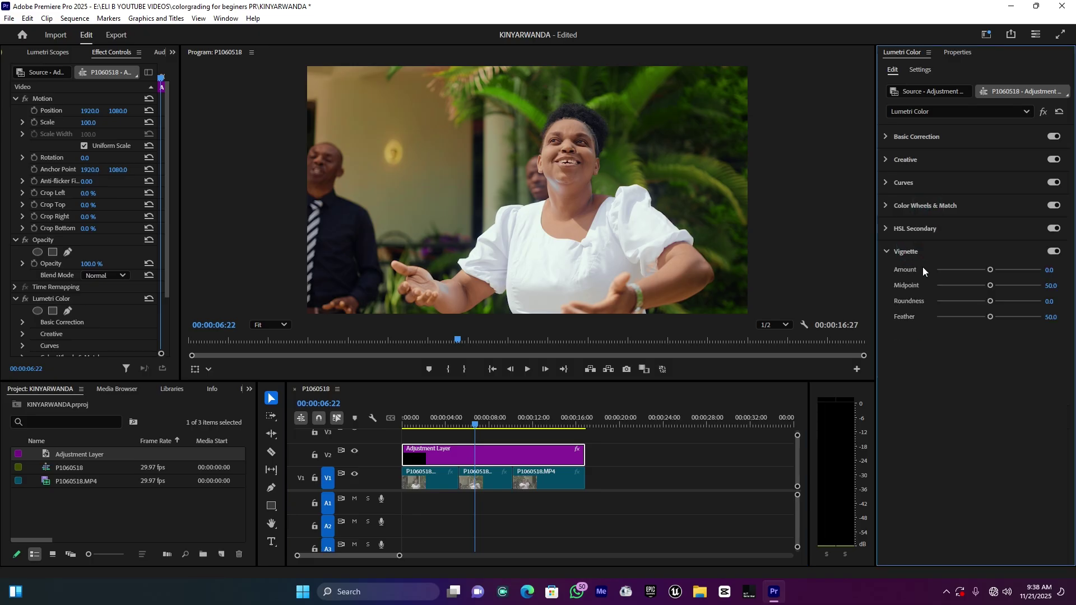
click(434, 422)
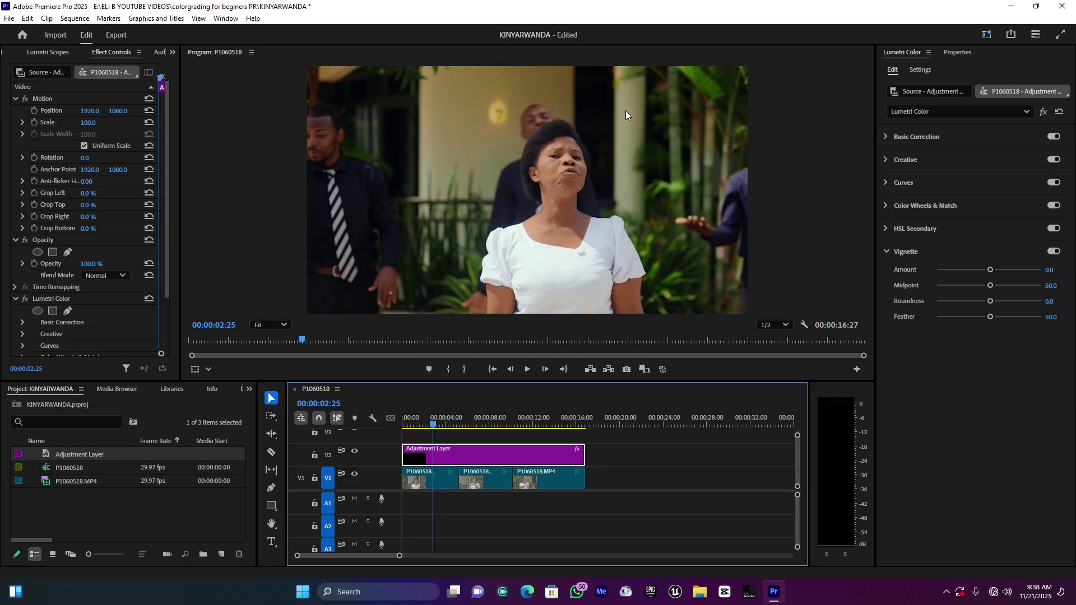
click(480, 423)
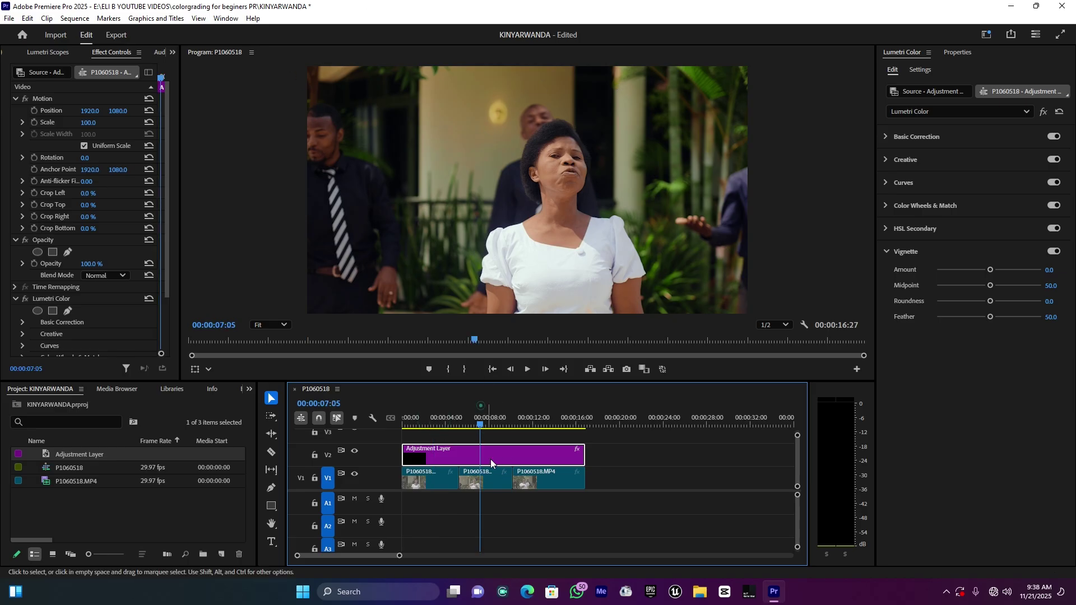
drag(990, 270, 955, 271)
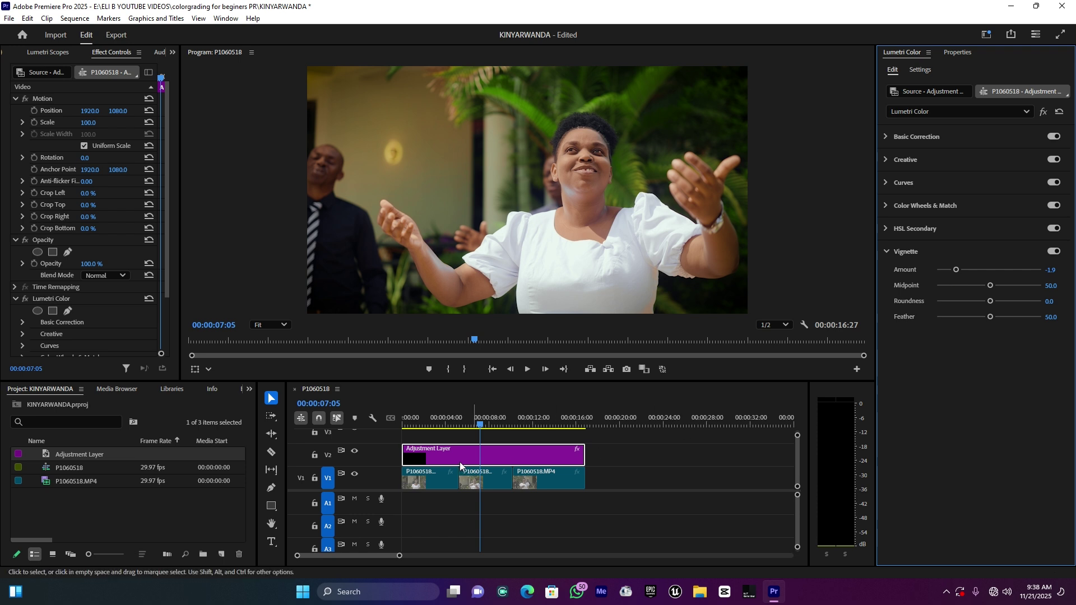
click(532, 419)
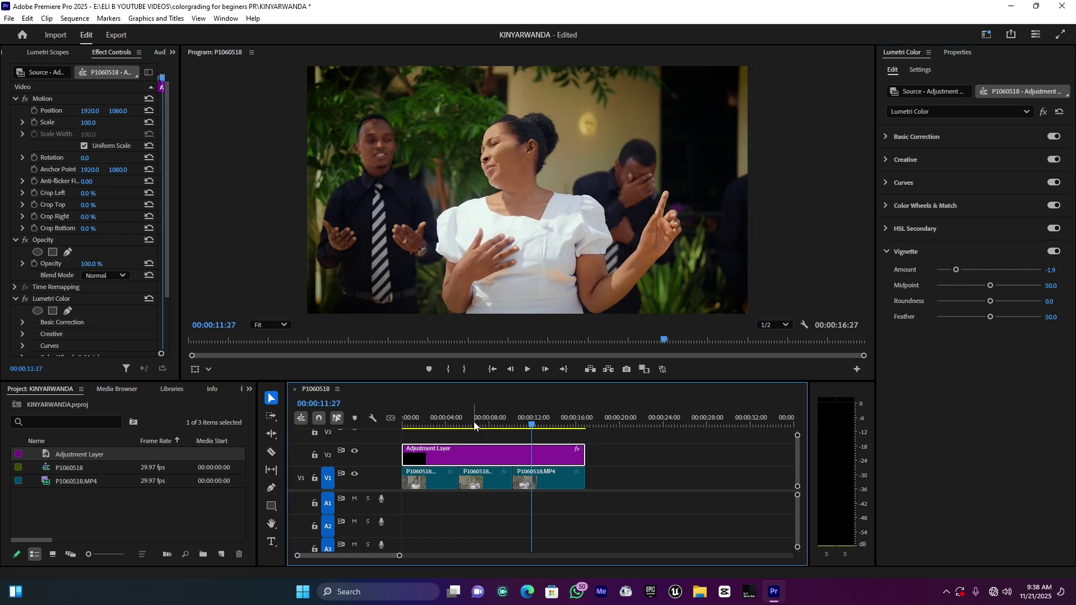
Set Basic Correction Exposure to 0.2 and review the brighter frame in full-screen preview.
click(940, 137)
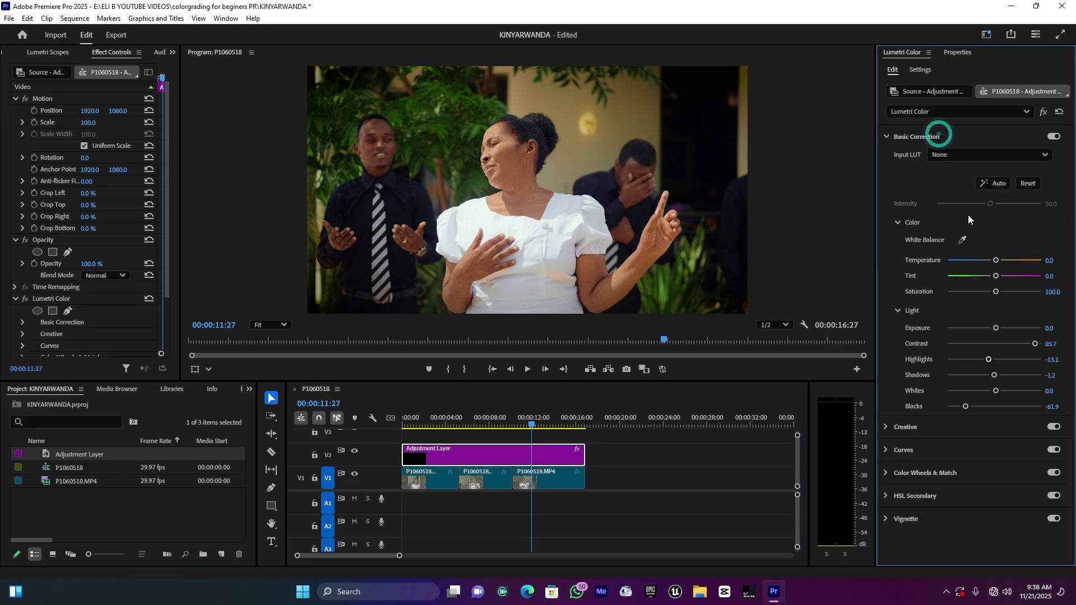
click(1053, 327)
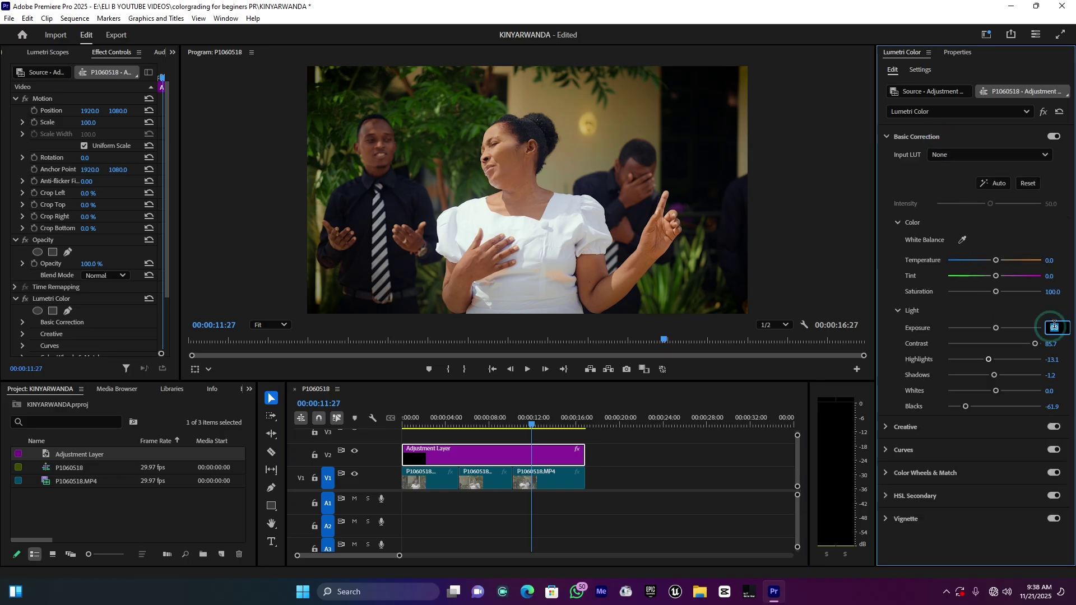
text(0)
key(Return)
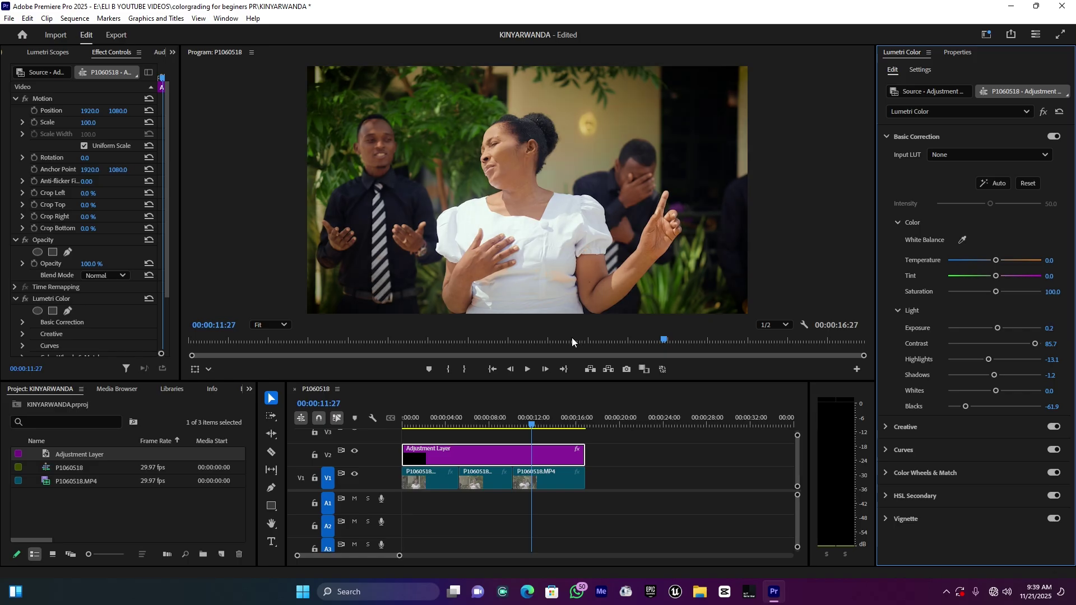
key(ctrl+`)
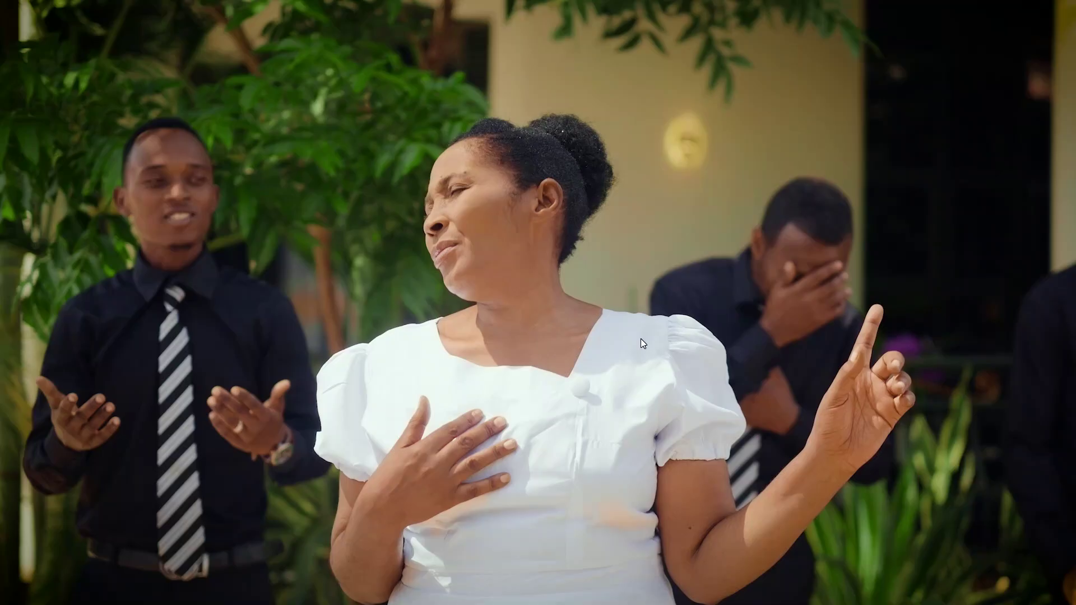
key(ctrl+`)
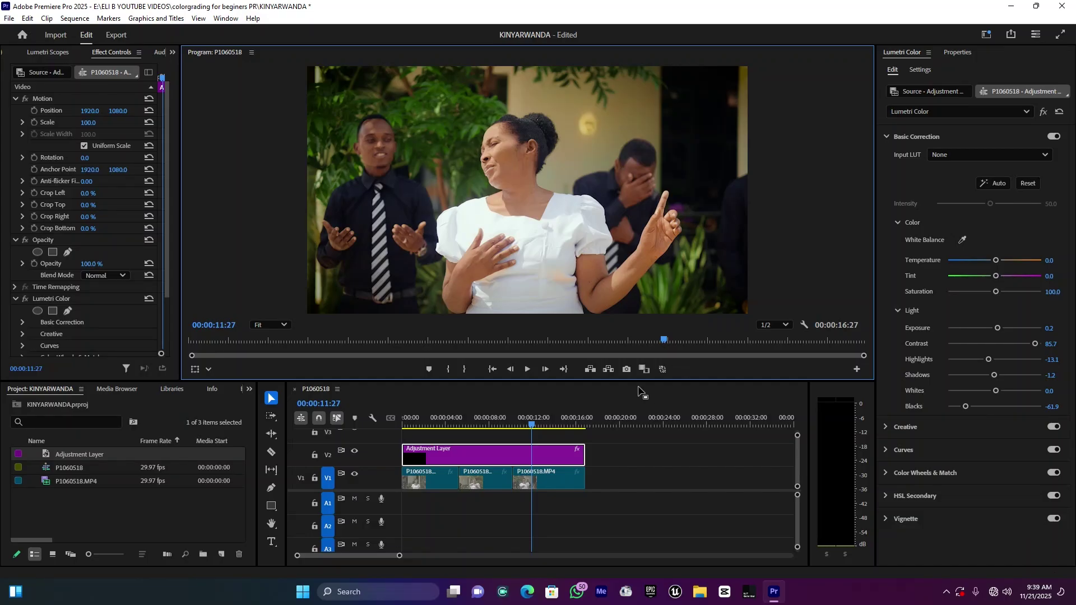
Hide and reshow the V2 adjustment layer to compare ungraded footage, then preview full screen.
click(497, 418)
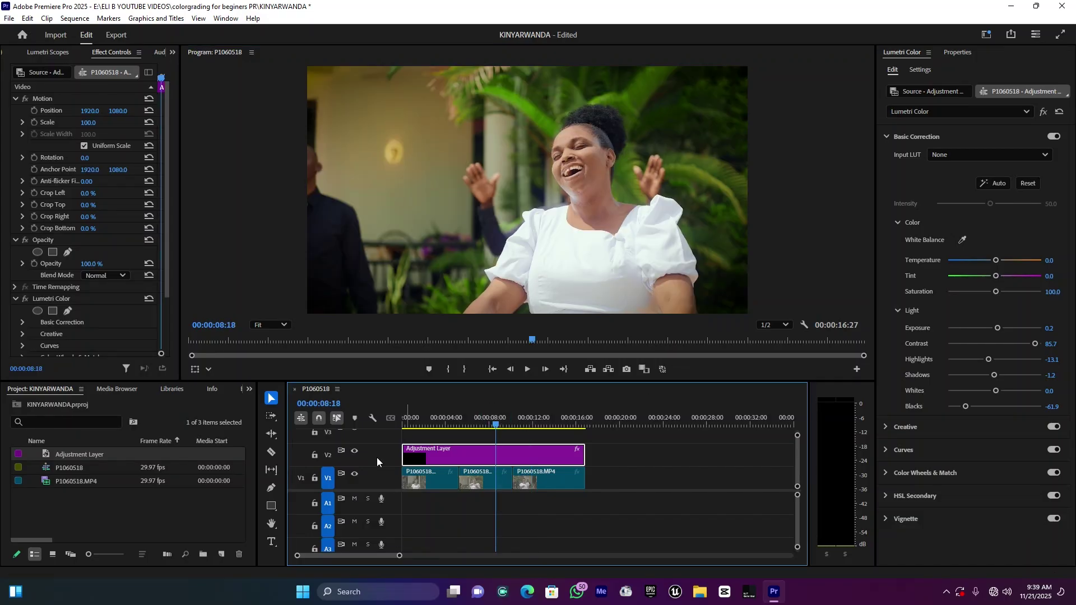
click(354, 452)
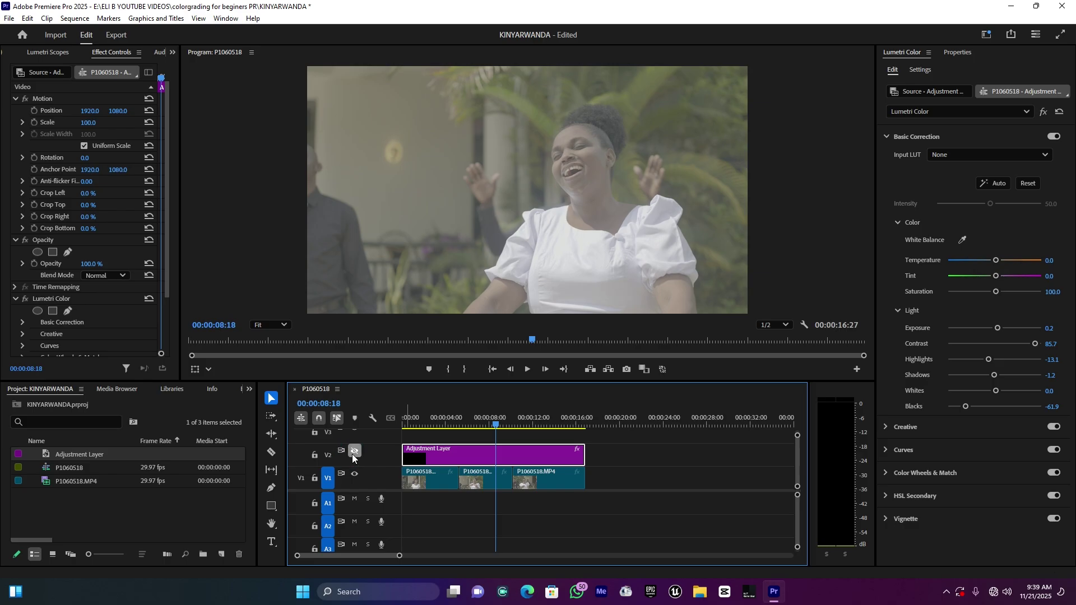
click(352, 454)
key(ctrl+`)
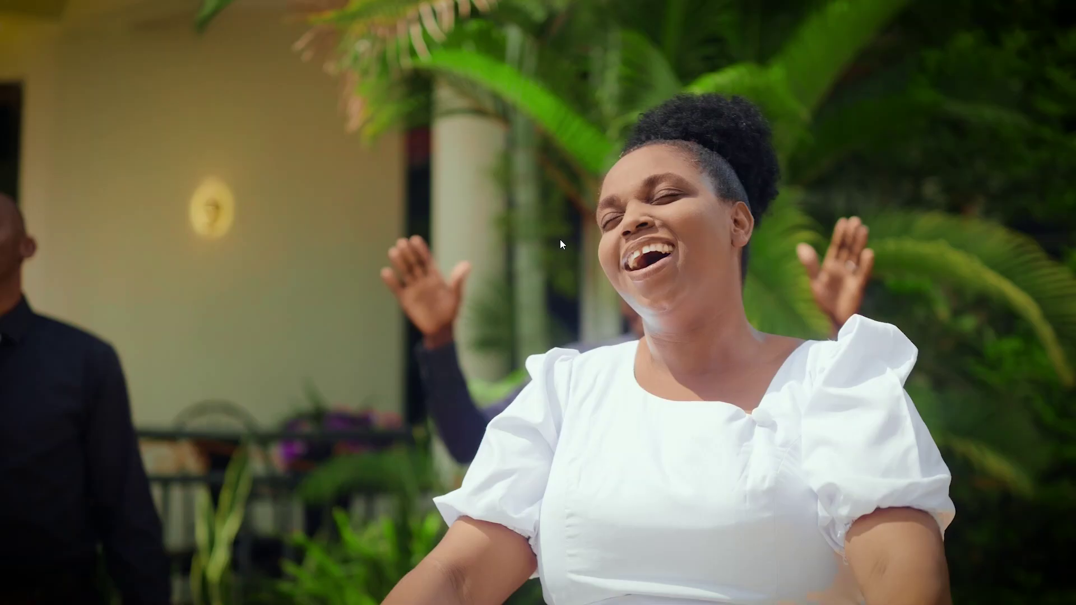
key(ctrl+`)
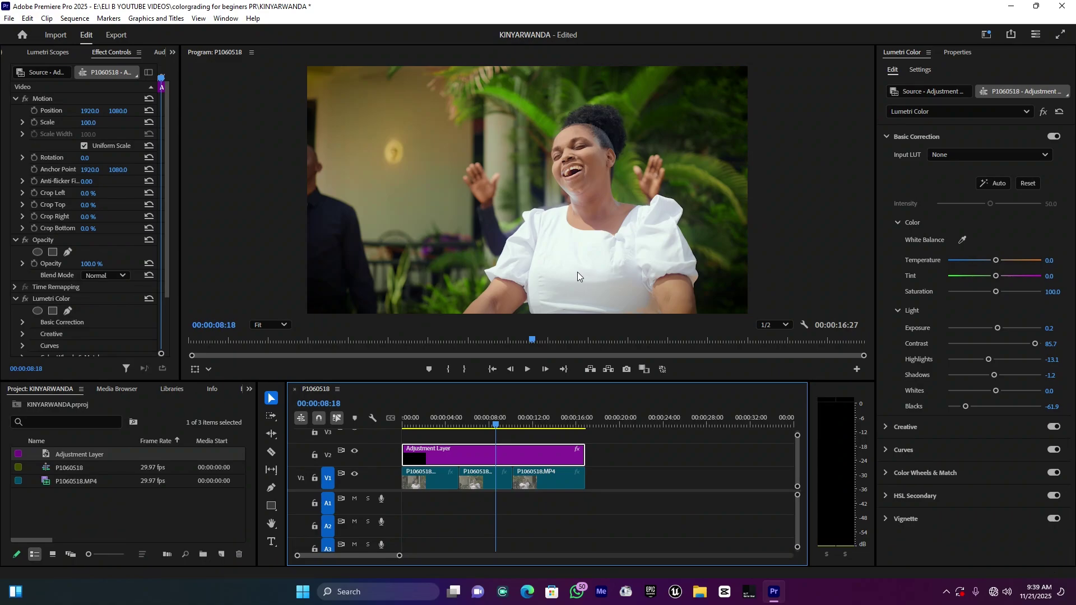